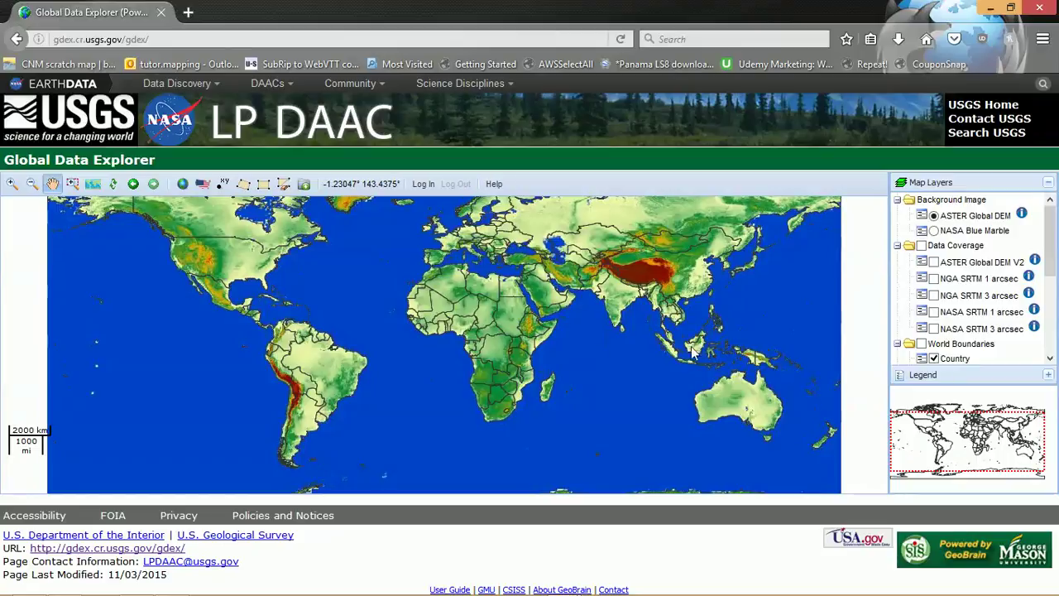
click(149, 39)
click(149, 39)
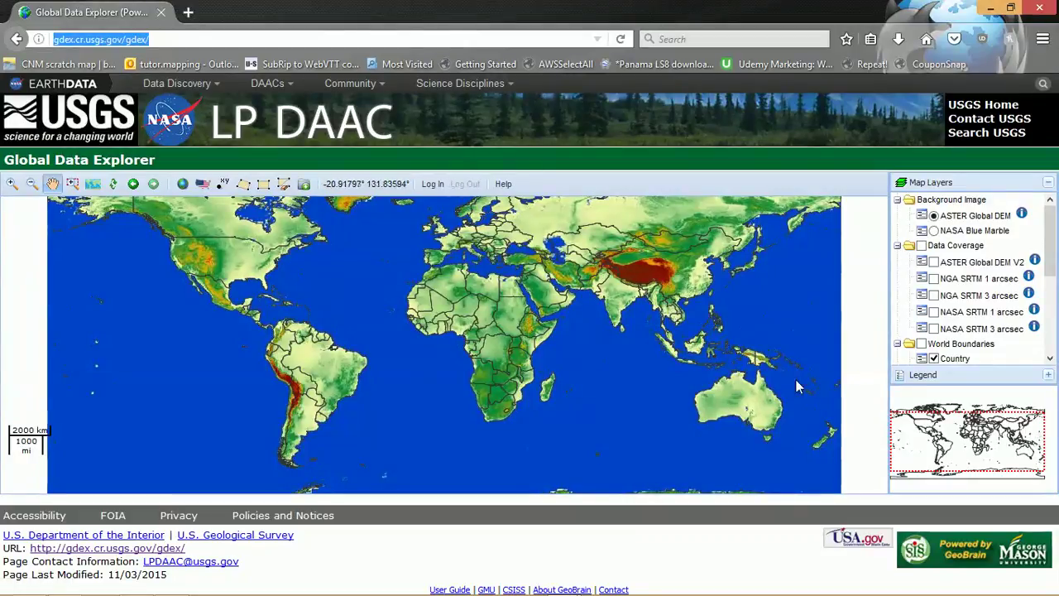
click(419, 354)
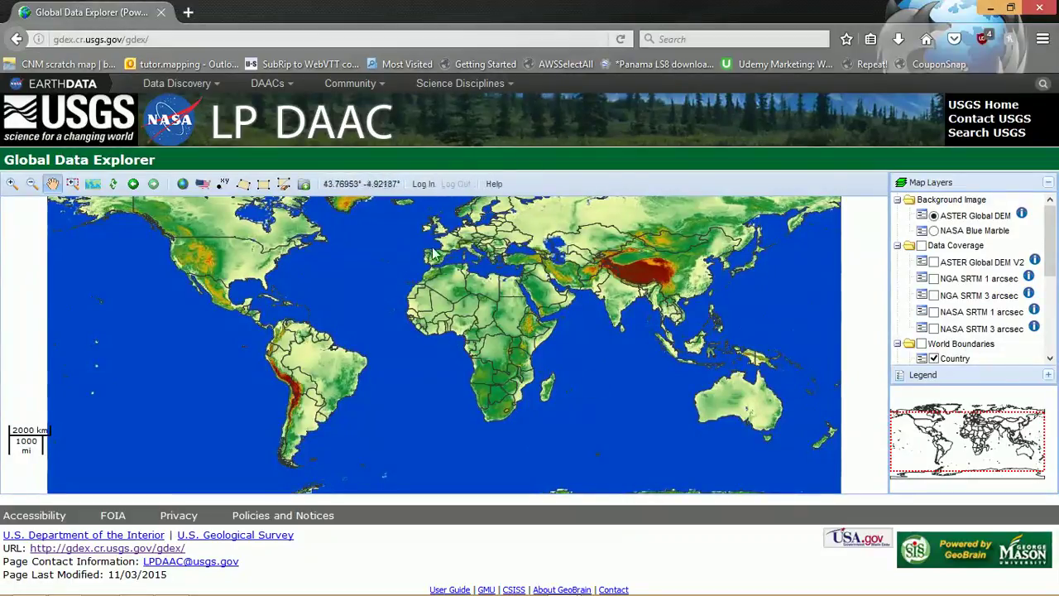
Log in to Global Data Explorer through Earthdata with the account's username and password, and dismiss the login message.
click(423, 185)
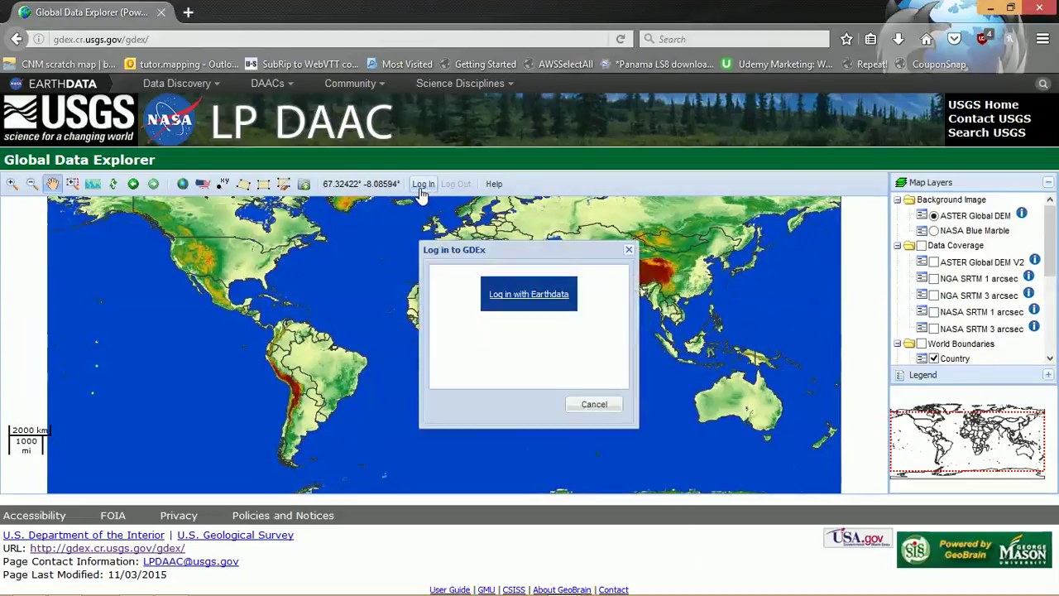
click(523, 301)
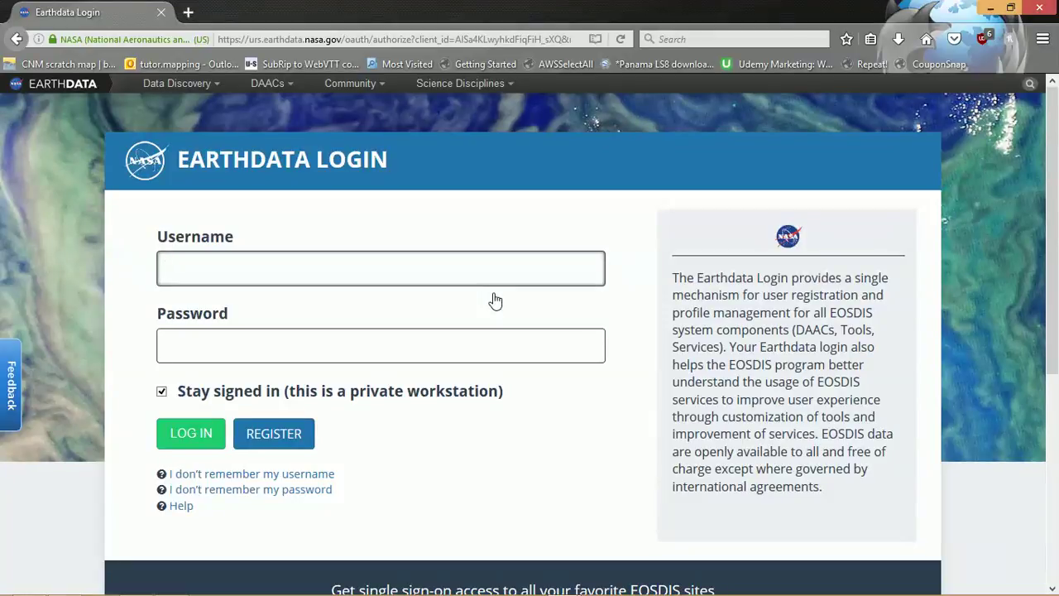
key(Down)
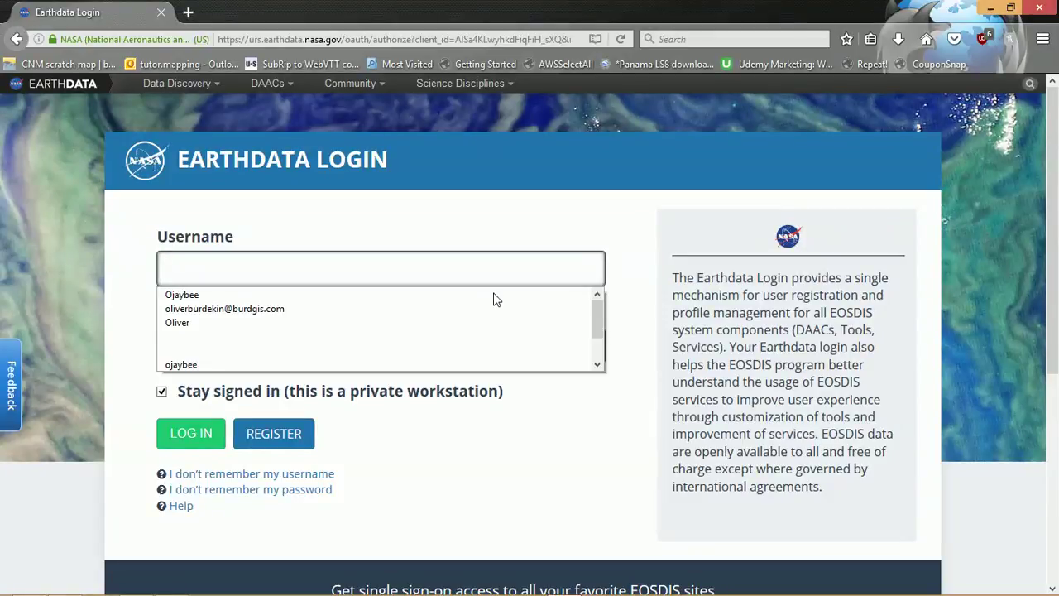
key(Escape)
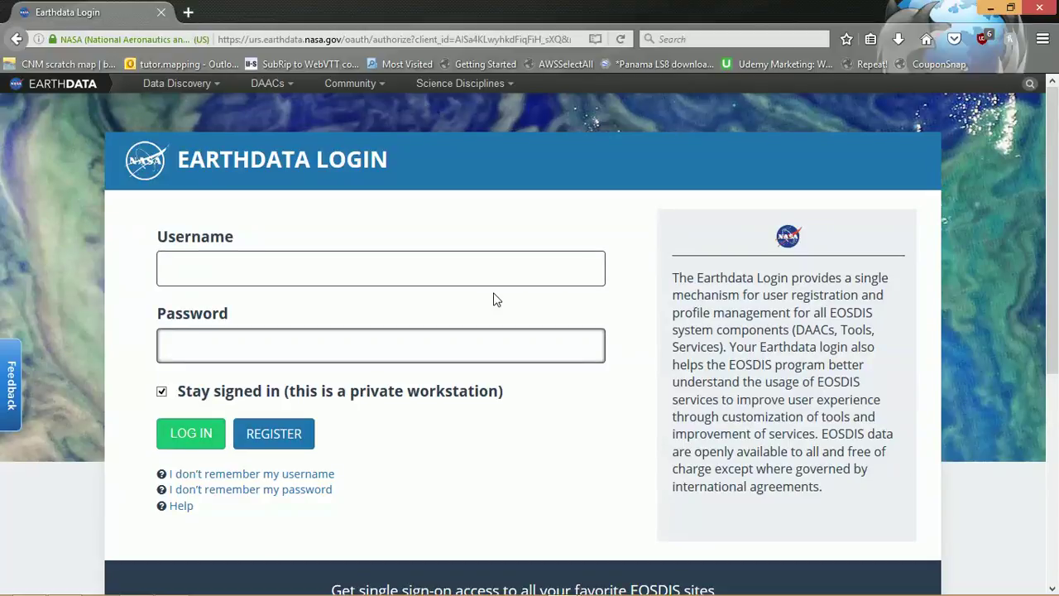
click(188, 440)
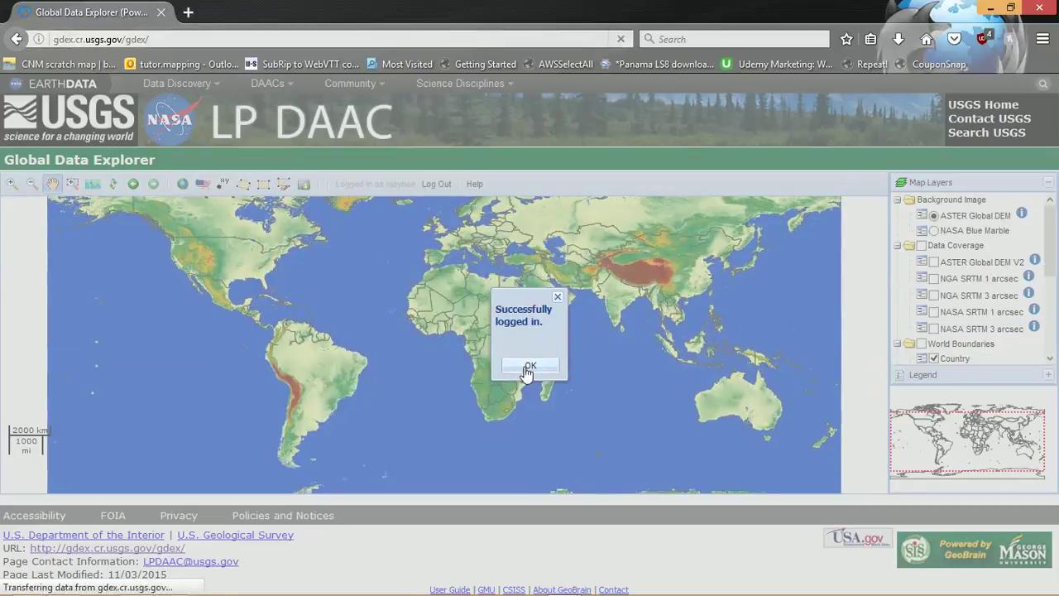
click(528, 367)
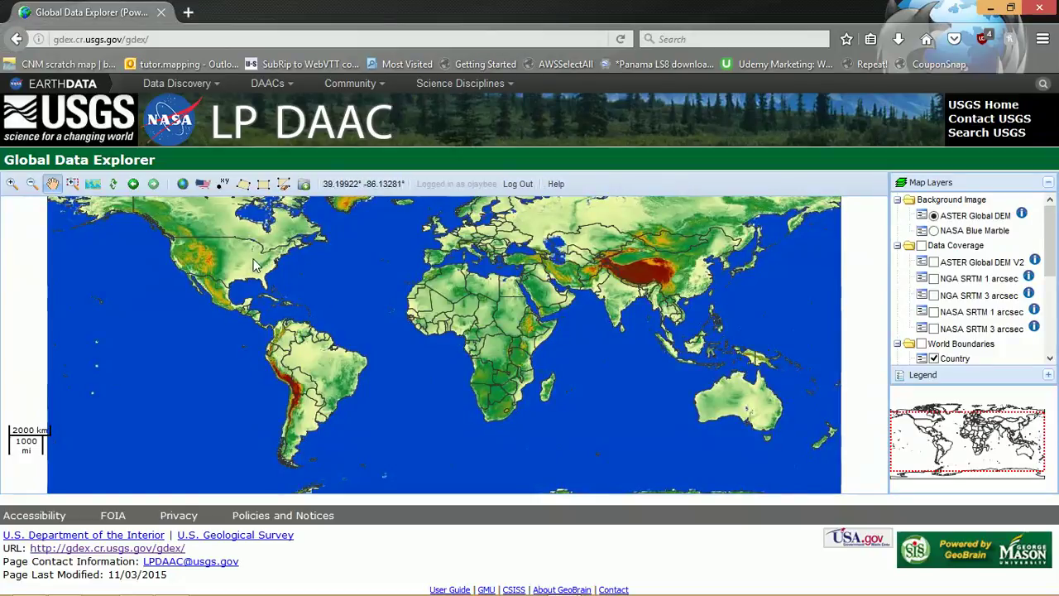
Zoom to Central America and preview the world cities and NASA SRTM 1 arcsec coverage layers, hiding each one after viewing.
click(51, 184)
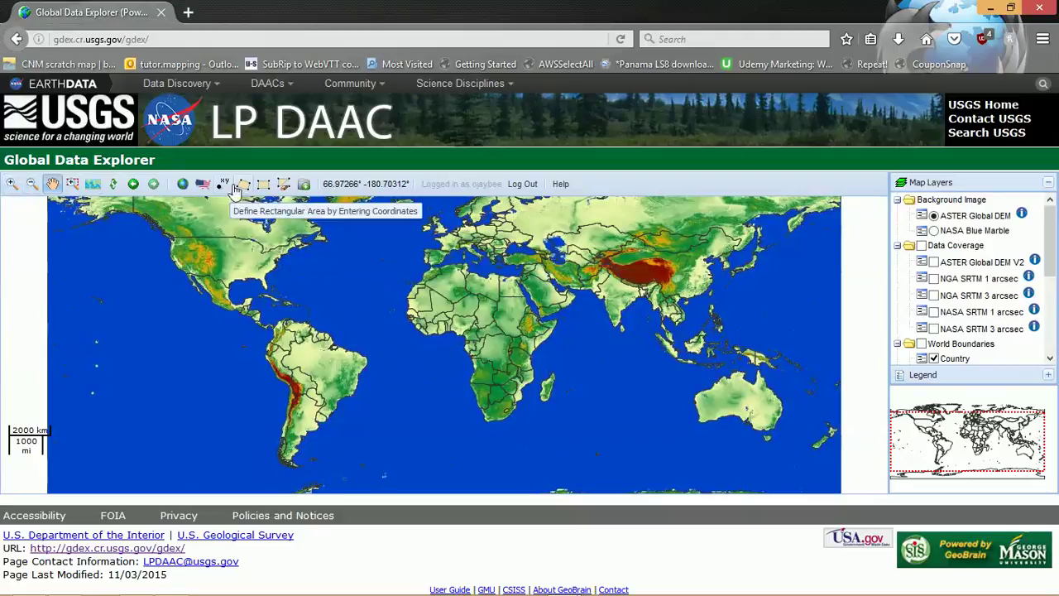
click(72, 184)
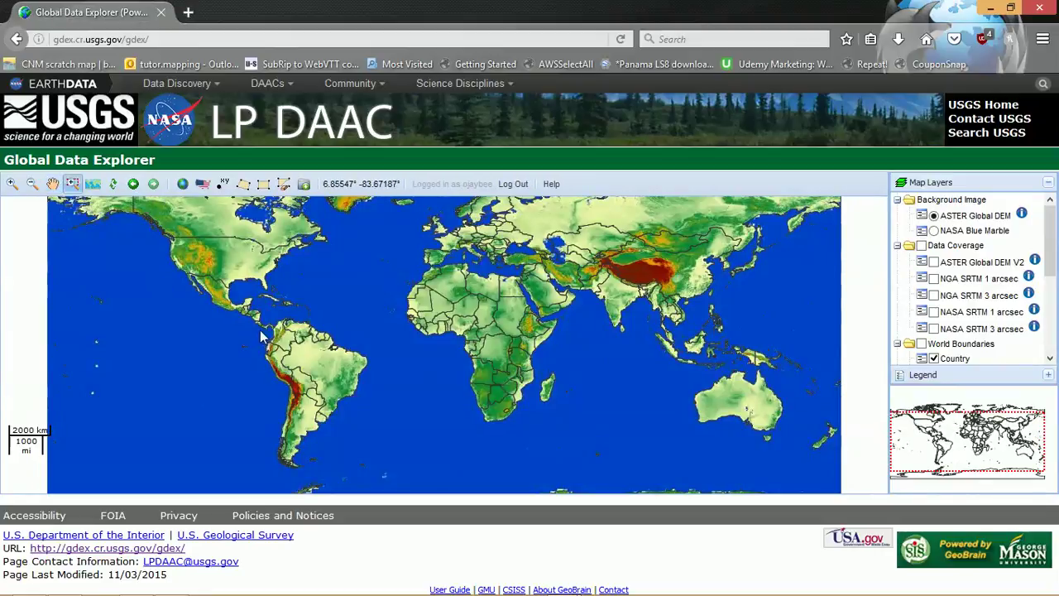
drag(240, 303, 265, 339)
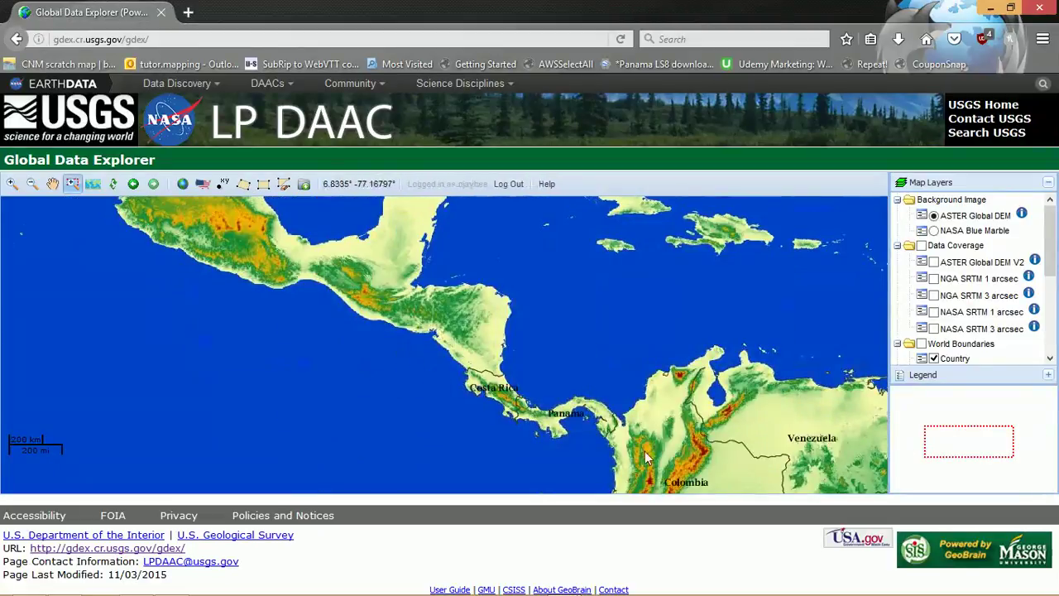
drag(1055, 241, 1052, 335)
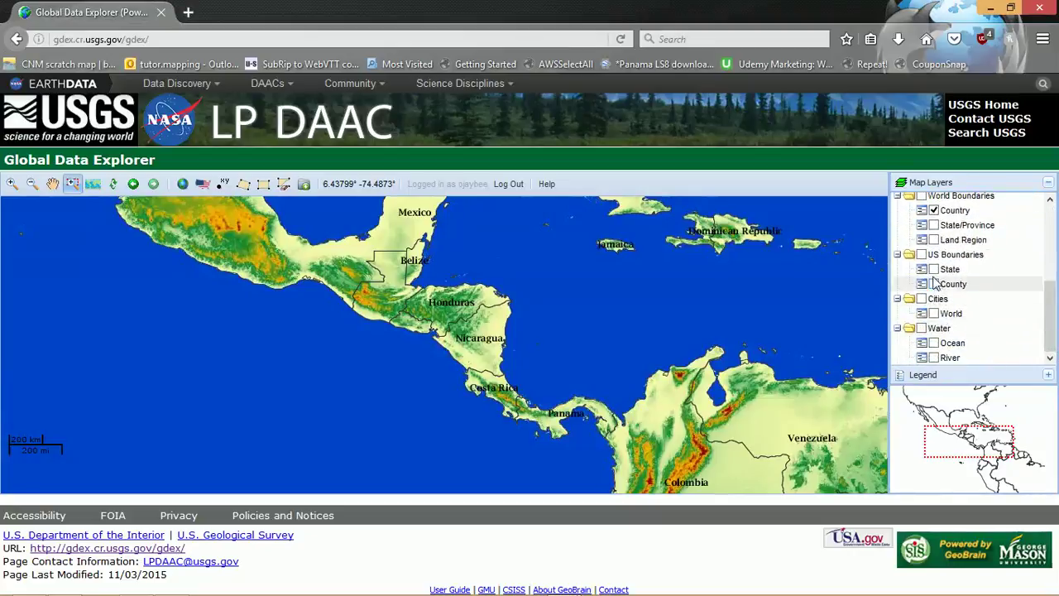
click(934, 314)
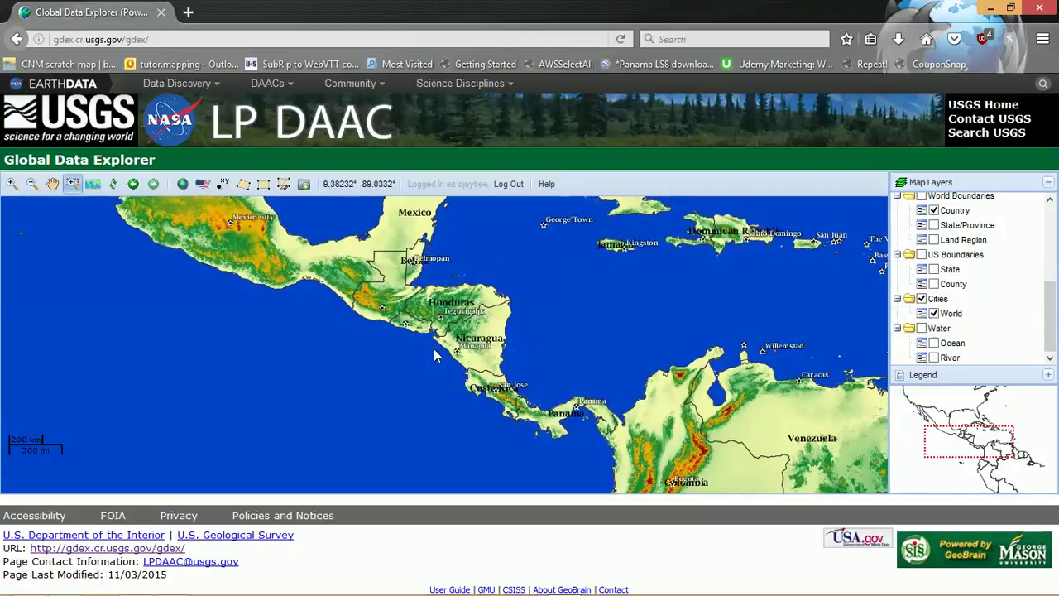
click(934, 314)
scroll(972, 272, up, 3)
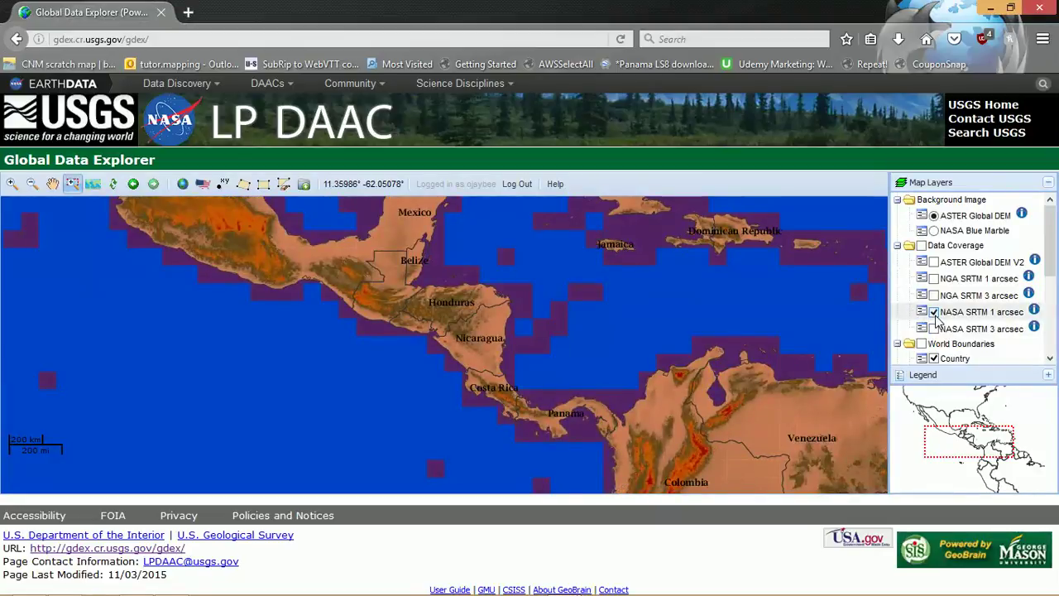
click(934, 311)
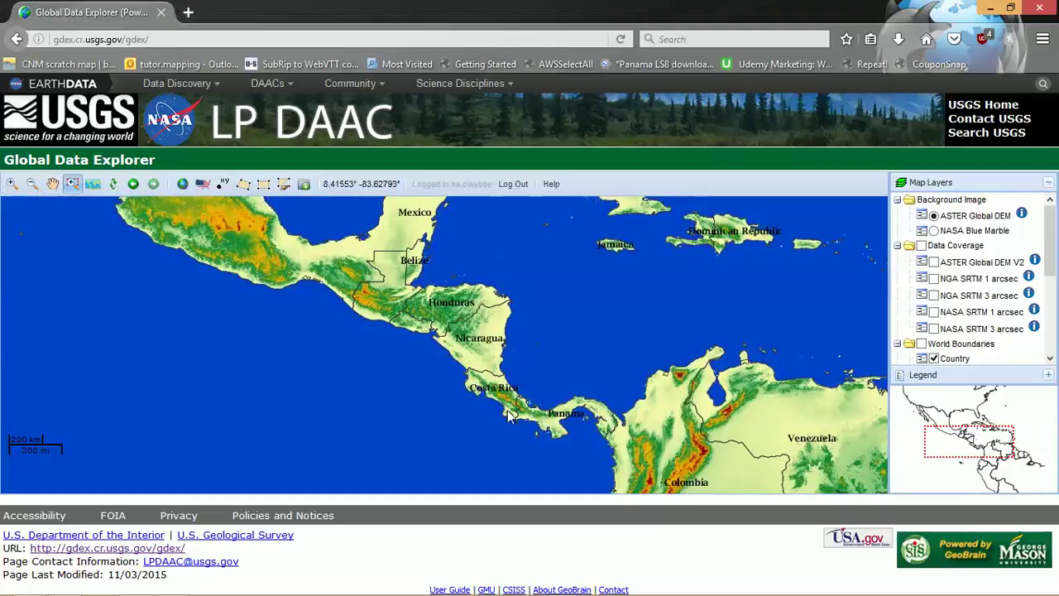
Define a rectangular download area over western Nicaragua, covering the volcanoes and coast from about 12.48° to 11.49° latitude.
drag(426, 328, 478, 370)
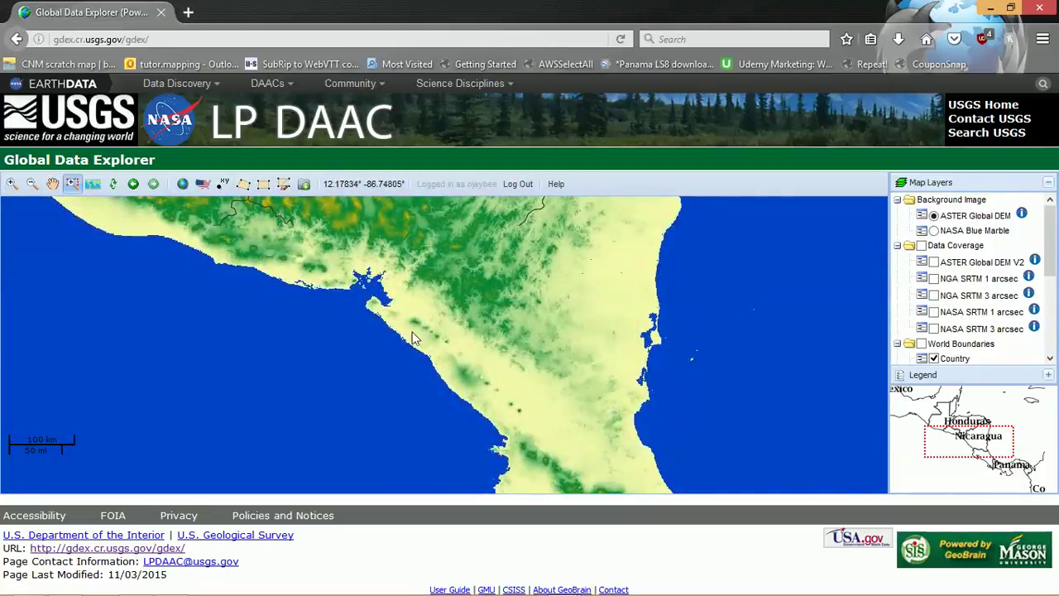
drag(409, 325, 538, 433)
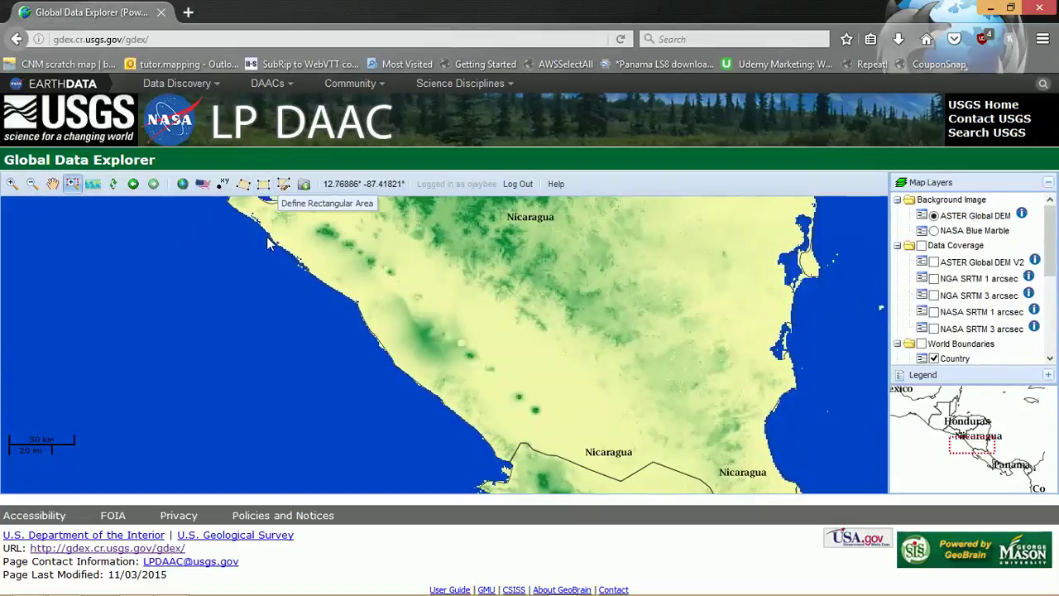
click(265, 188)
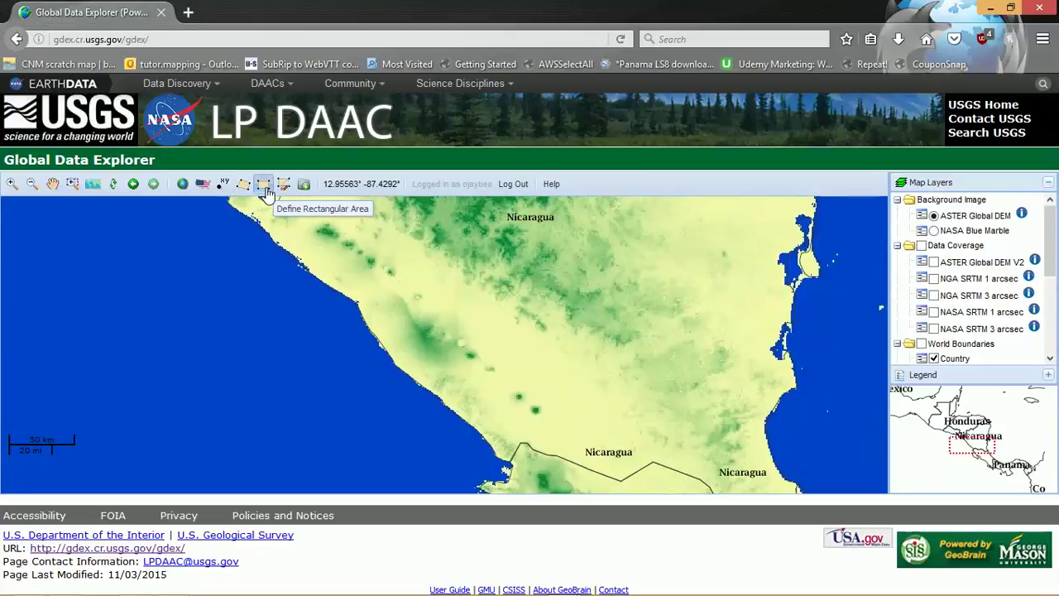
drag(359, 263, 583, 404)
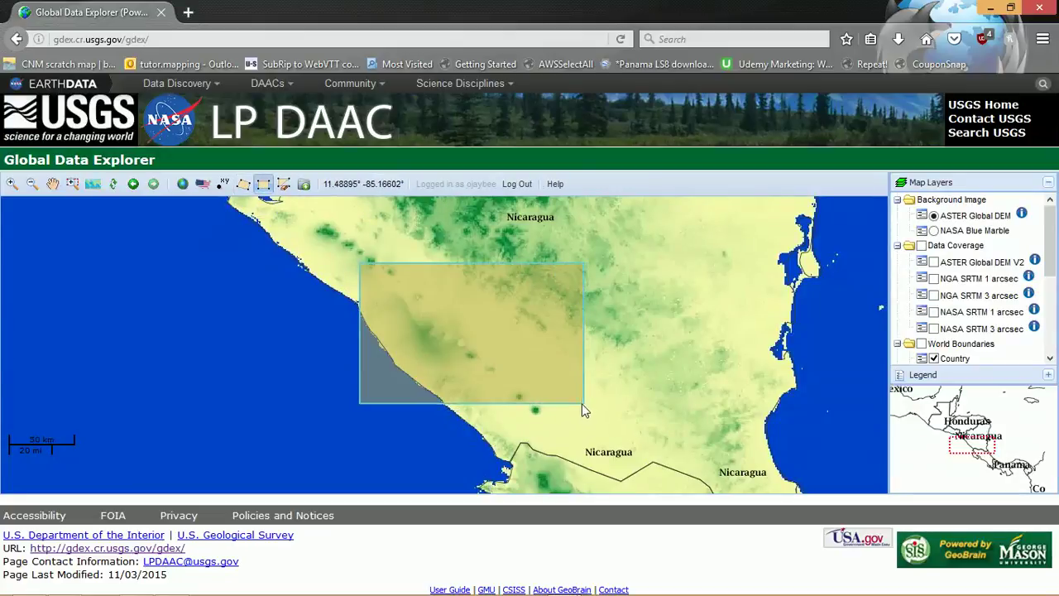
Submit a download request for the defined area as NASA SRTM V3.0, 1 arcsec in GeoTIFF format, and review the output's projection metadata.
click(304, 187)
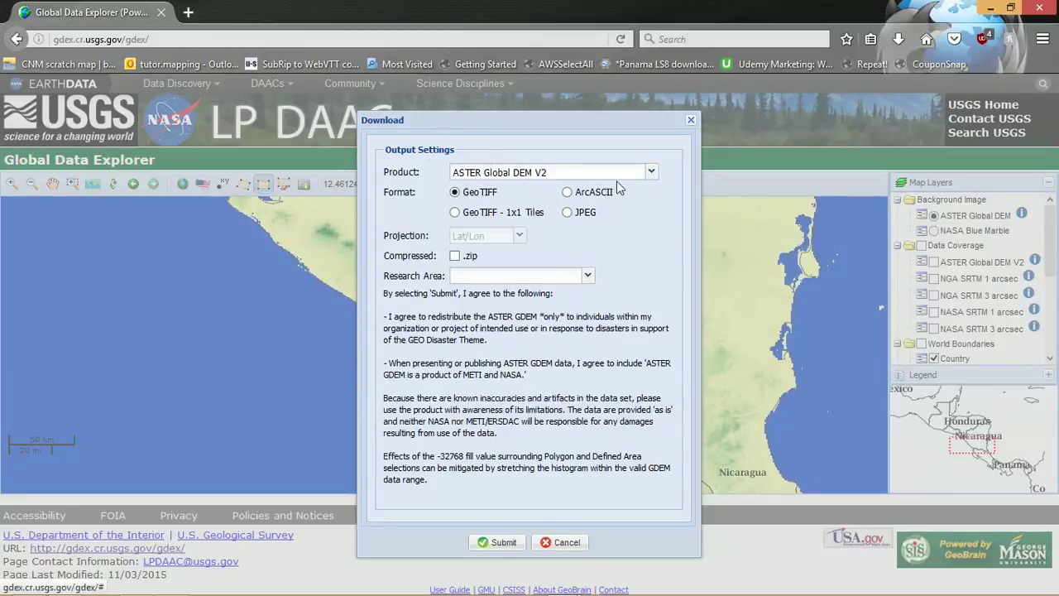
click(651, 172)
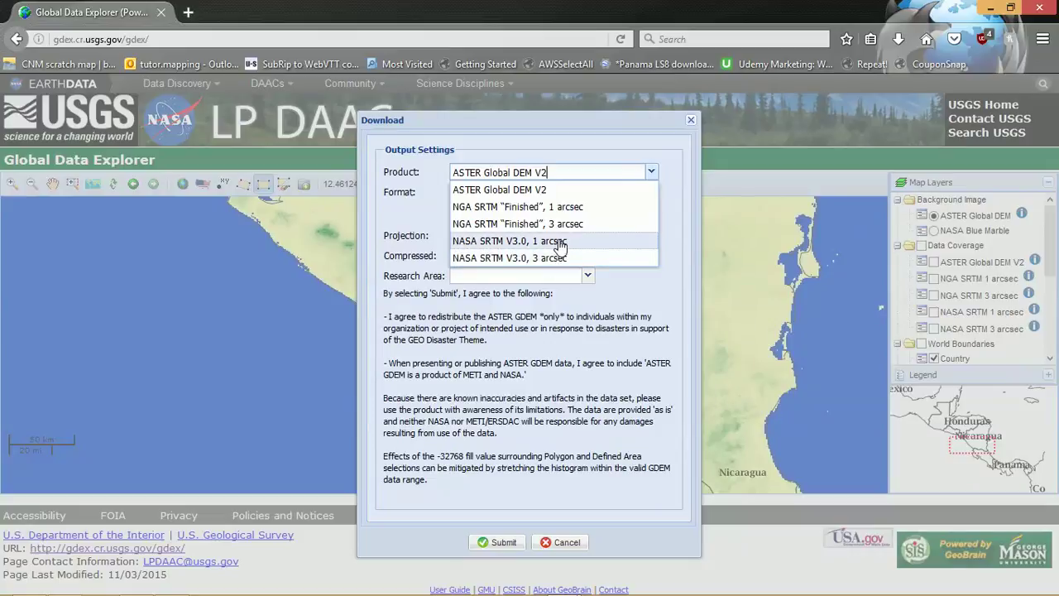
click(560, 242)
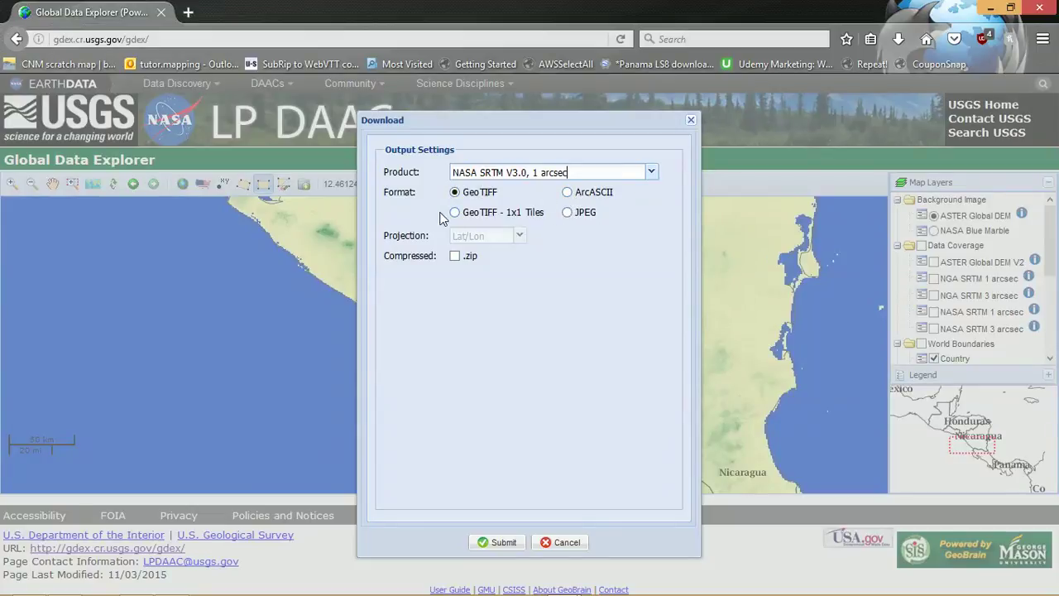
click(455, 258)
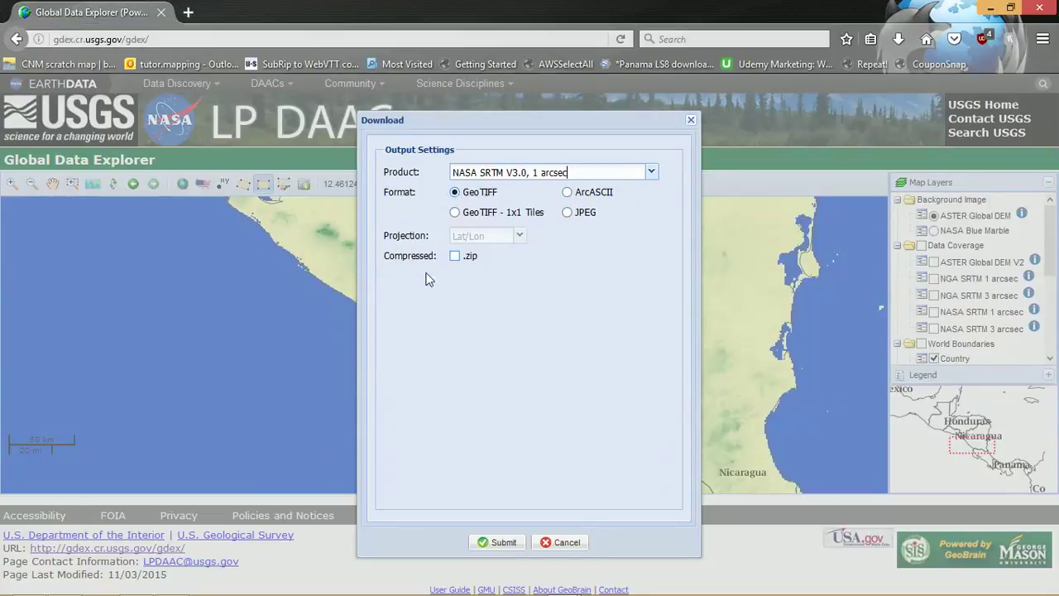
click(503, 542)
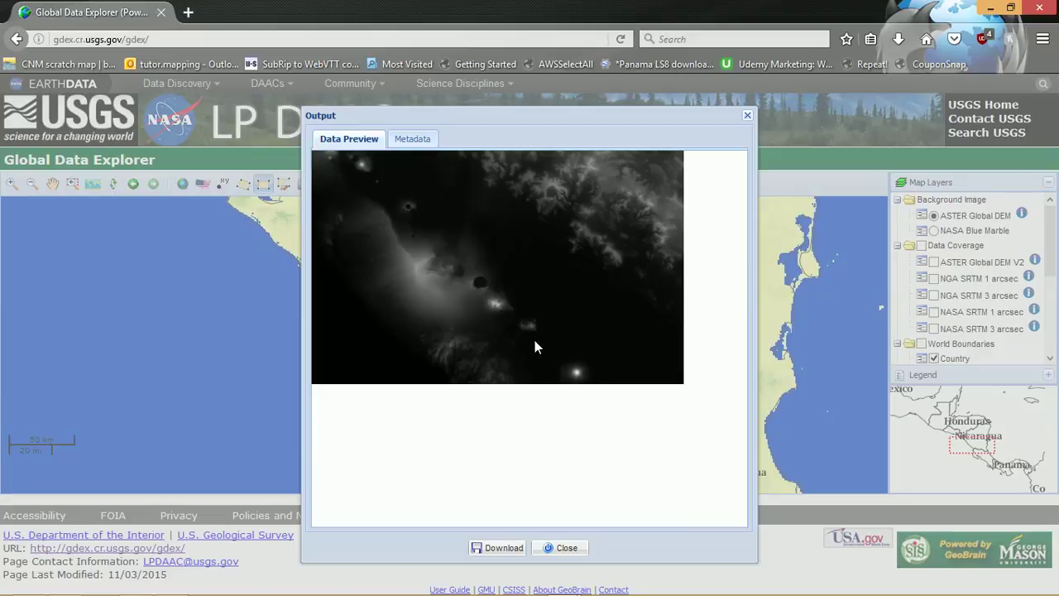
click(410, 144)
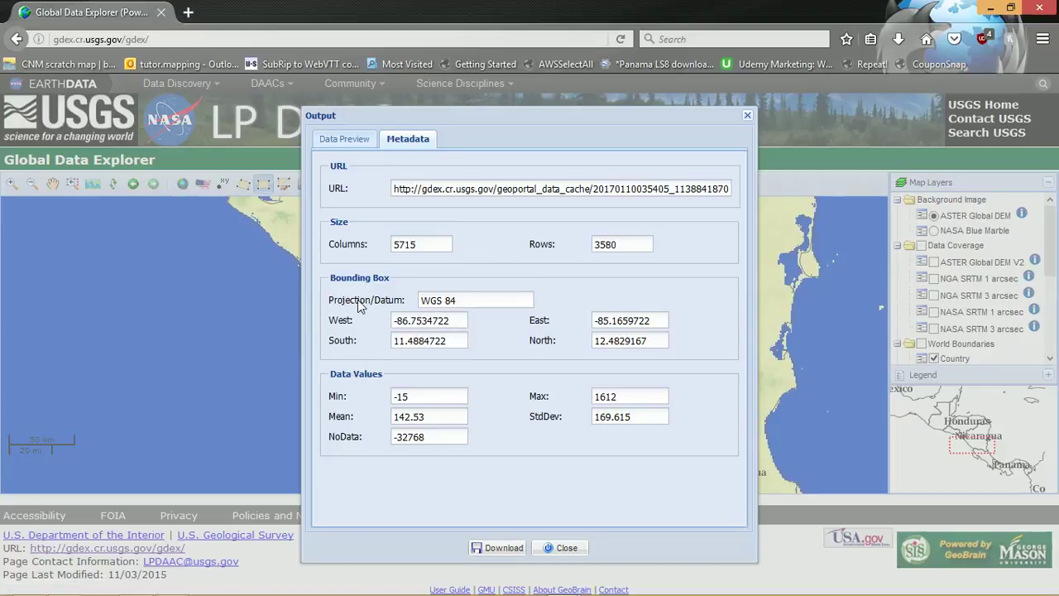
drag(470, 304, 364, 308)
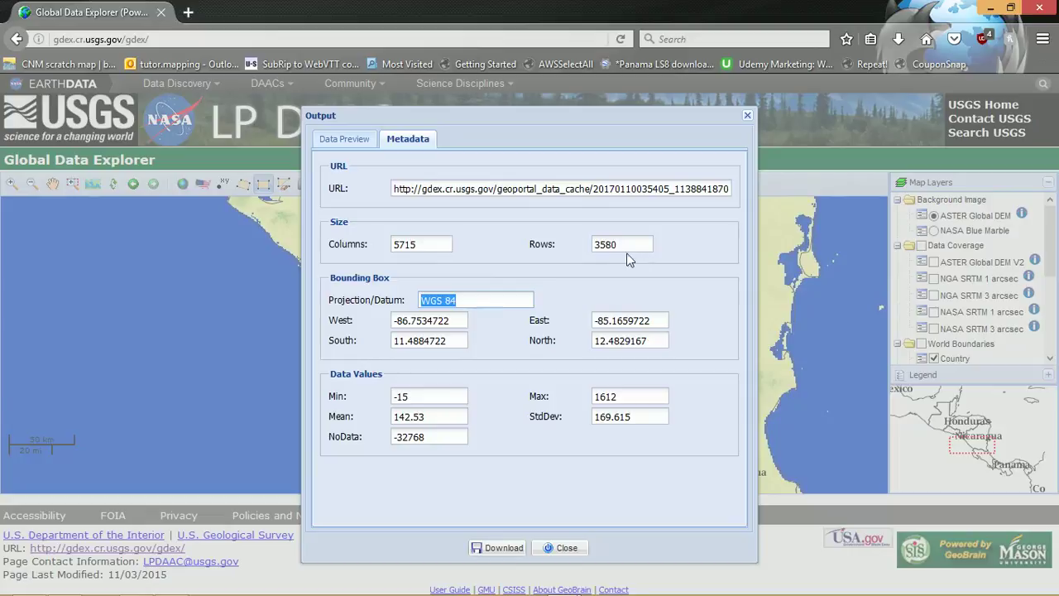
Download the generated elevation data as a zip file, choosing the aaaDemo folder as the save location.
click(494, 552)
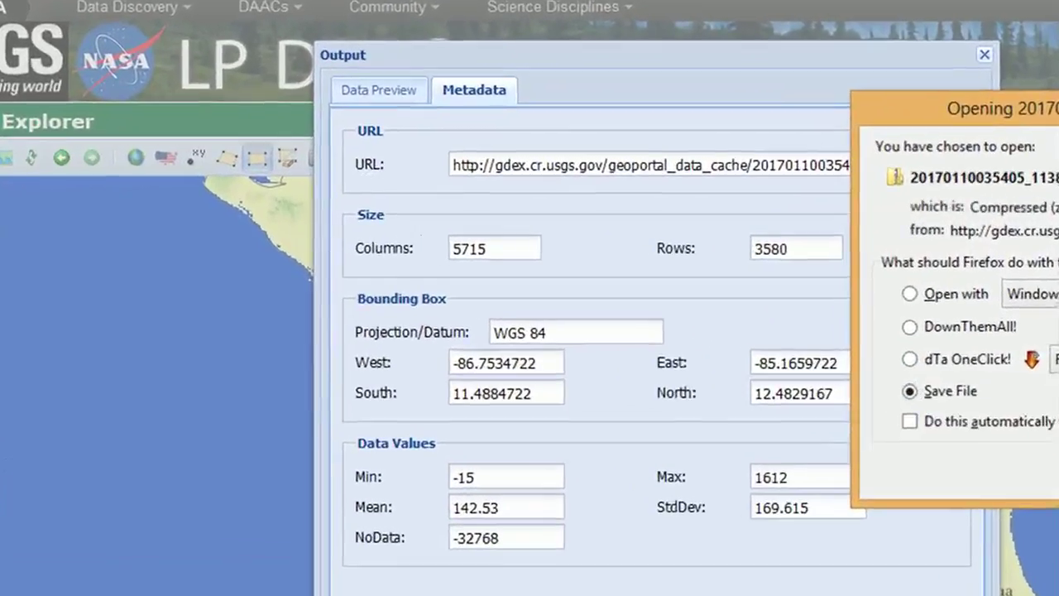
click(1009, 488)
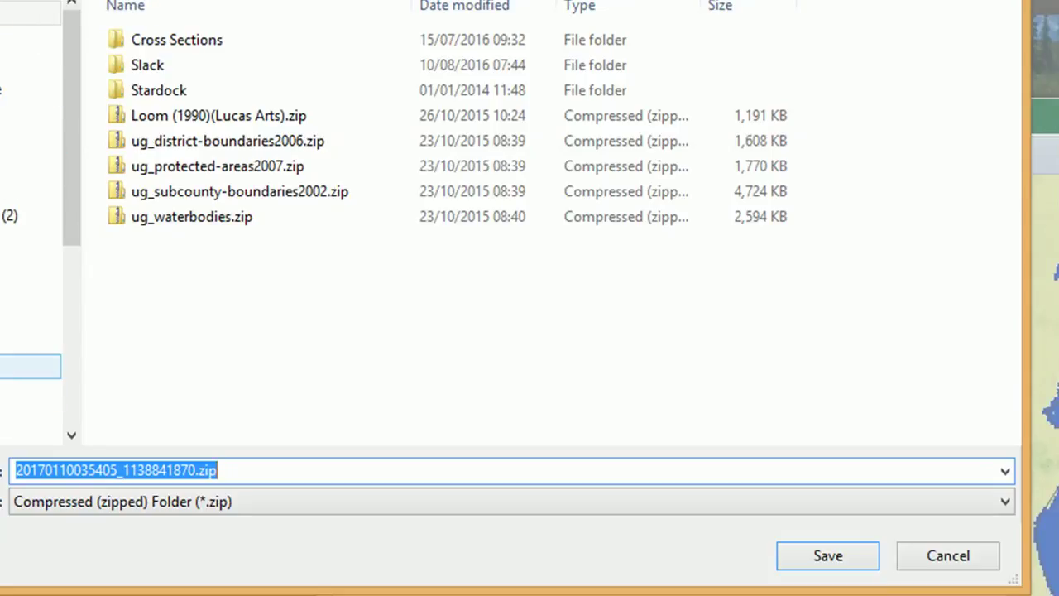
click(31, 366)
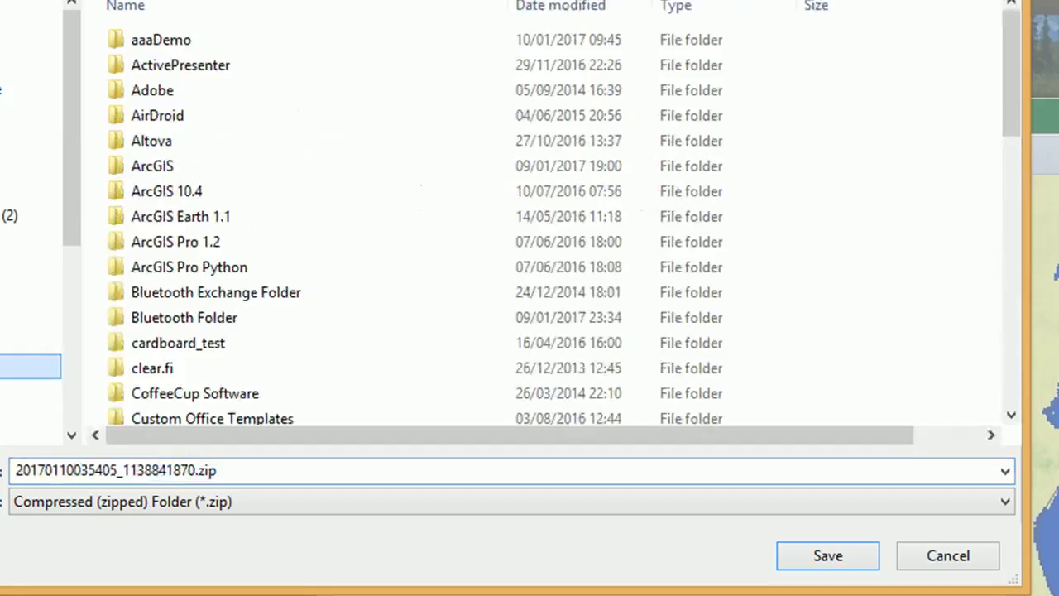
click(173, 40)
double_click(172, 40)
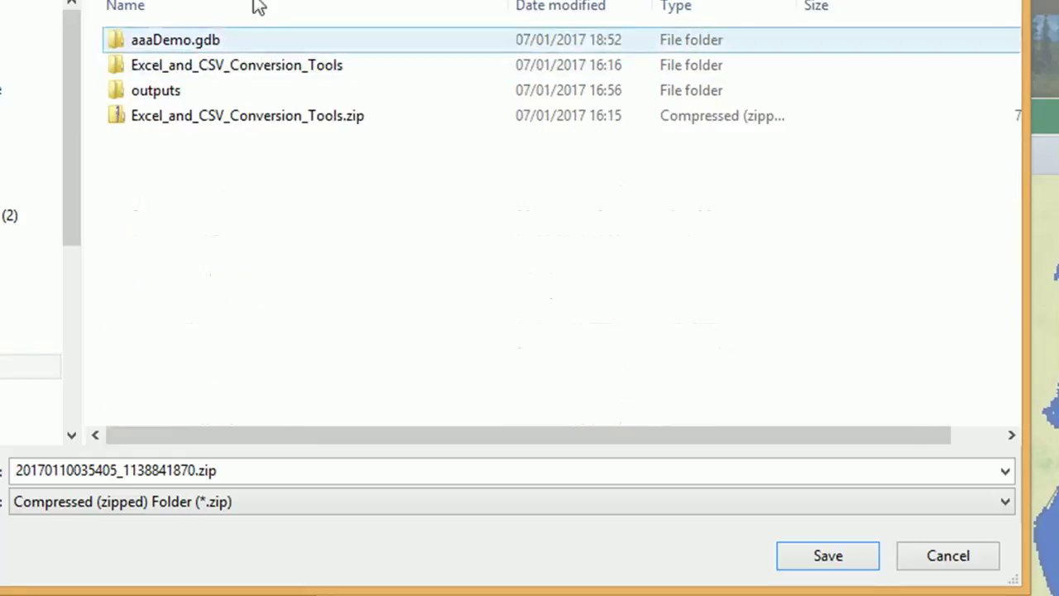
Create a folder named DEM_gdex inside aaaDemo and select it.
right_click(240, 234)
mouse_move(209, 530)
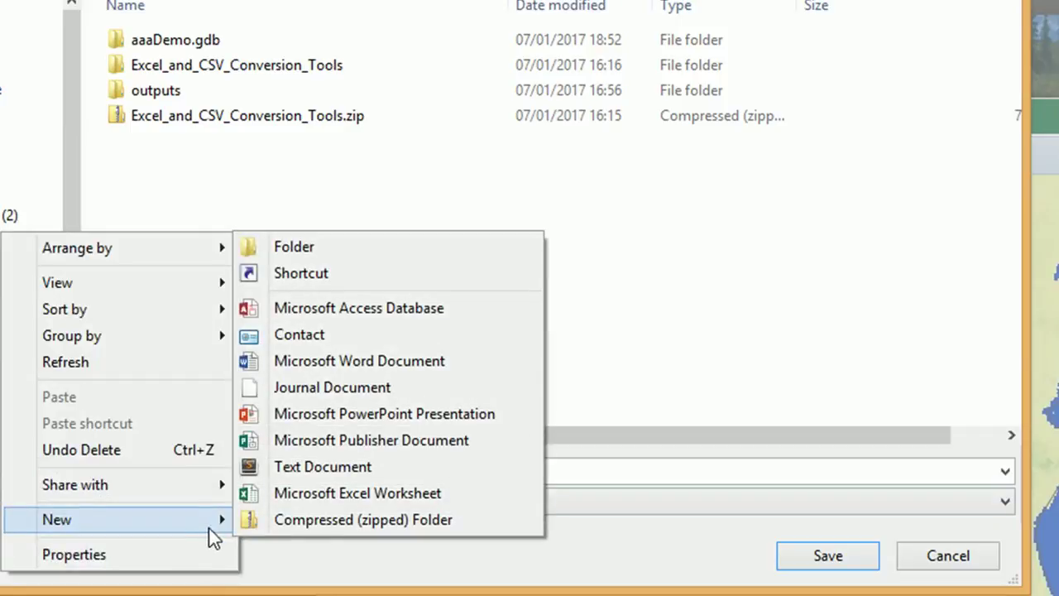
click(285, 251)
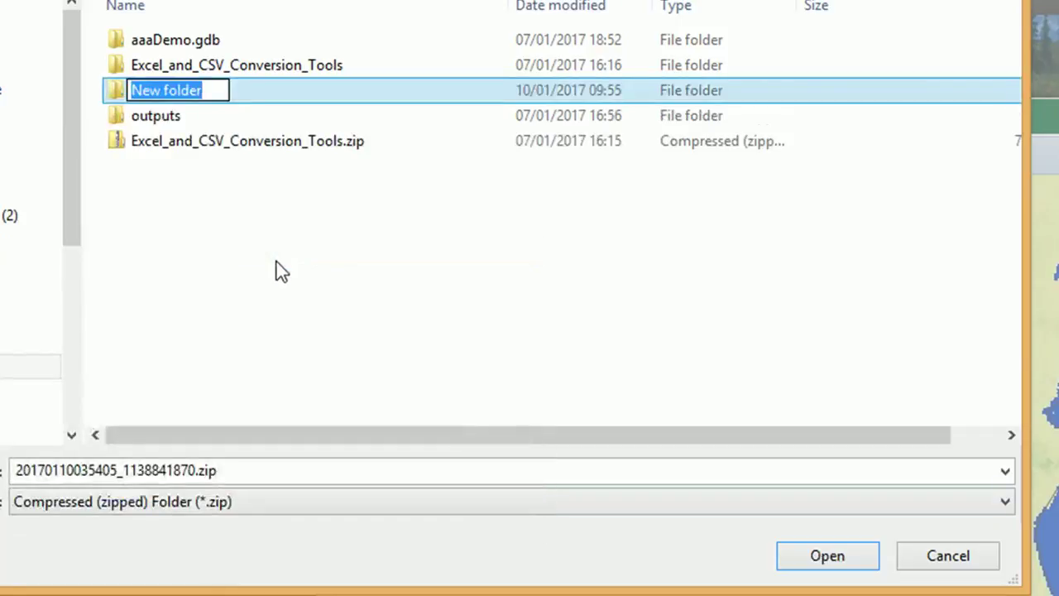
text(DEM_)
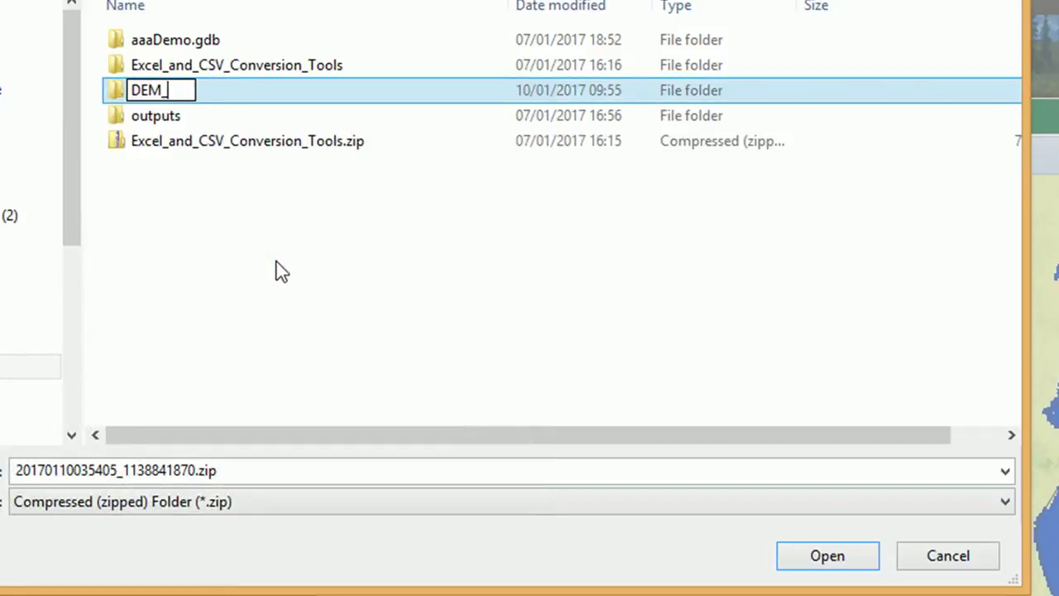
text(gdex)
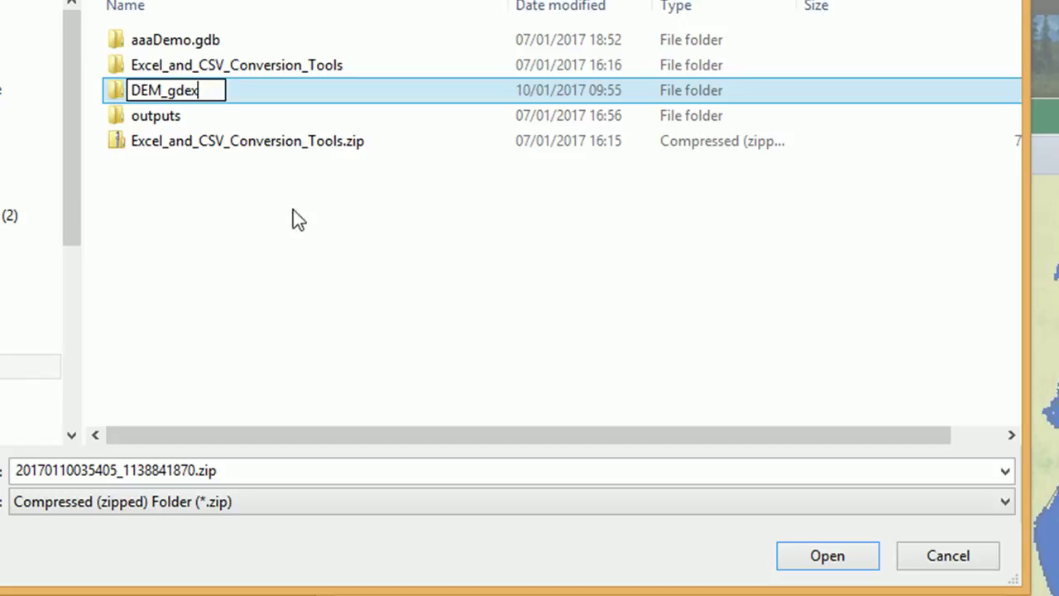
click(205, 197)
click(164, 70)
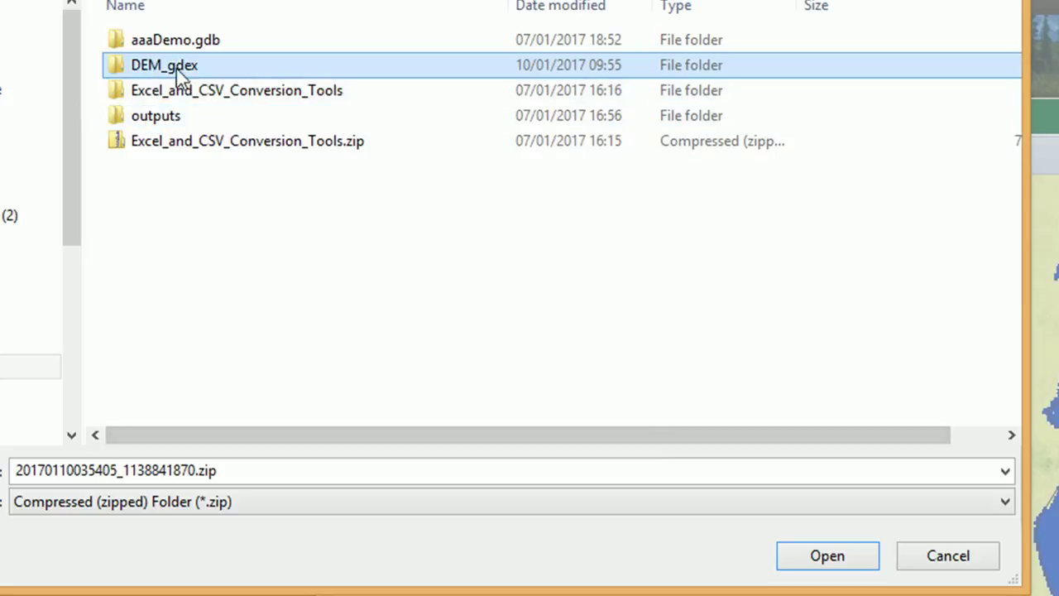
Save the downloaded elevation zip inside the DEM_gdex folder.
double_click(176, 70)
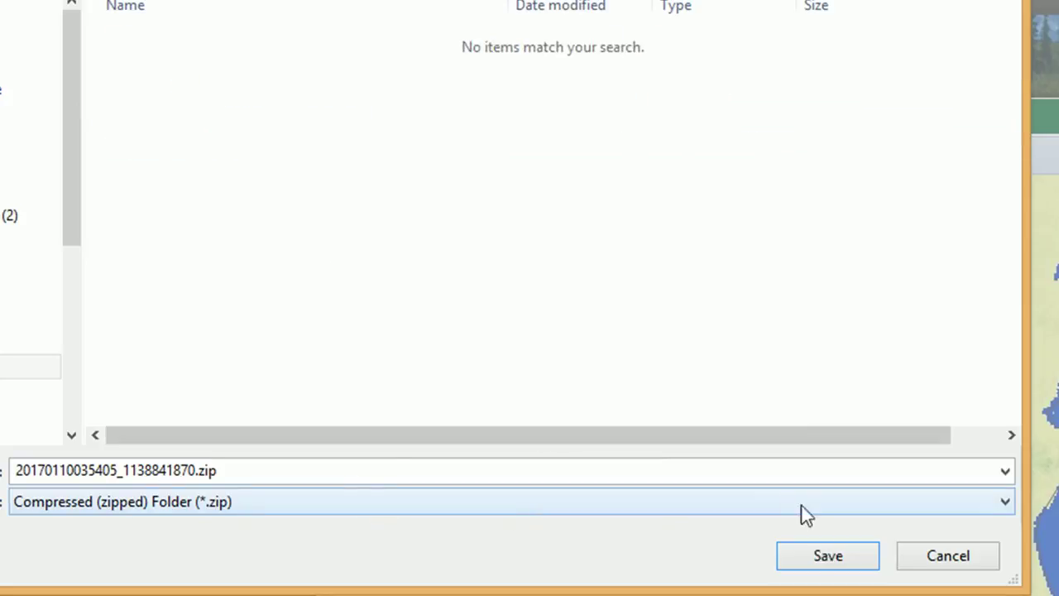
click(819, 558)
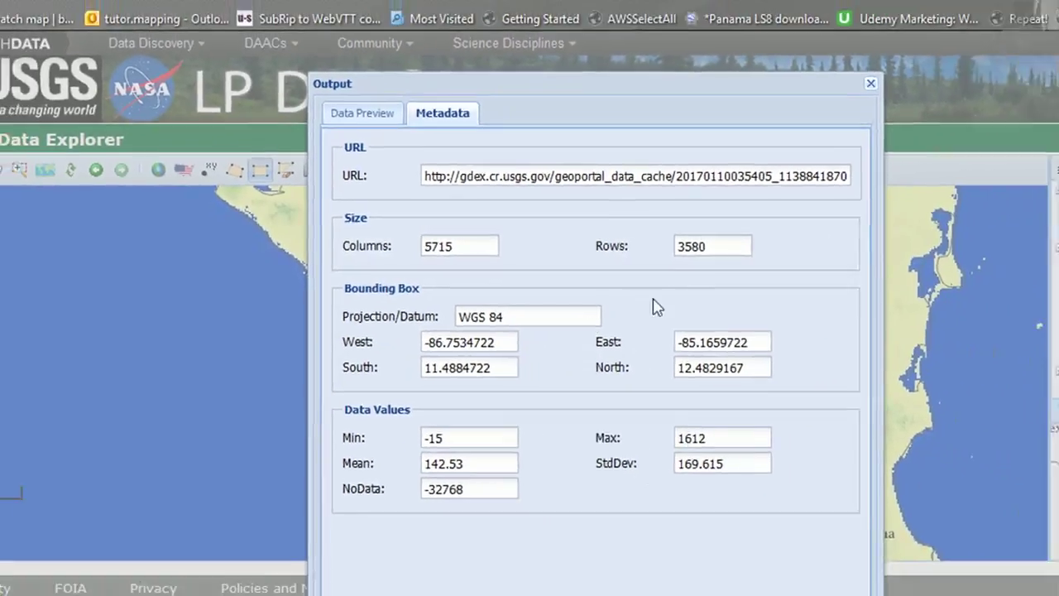
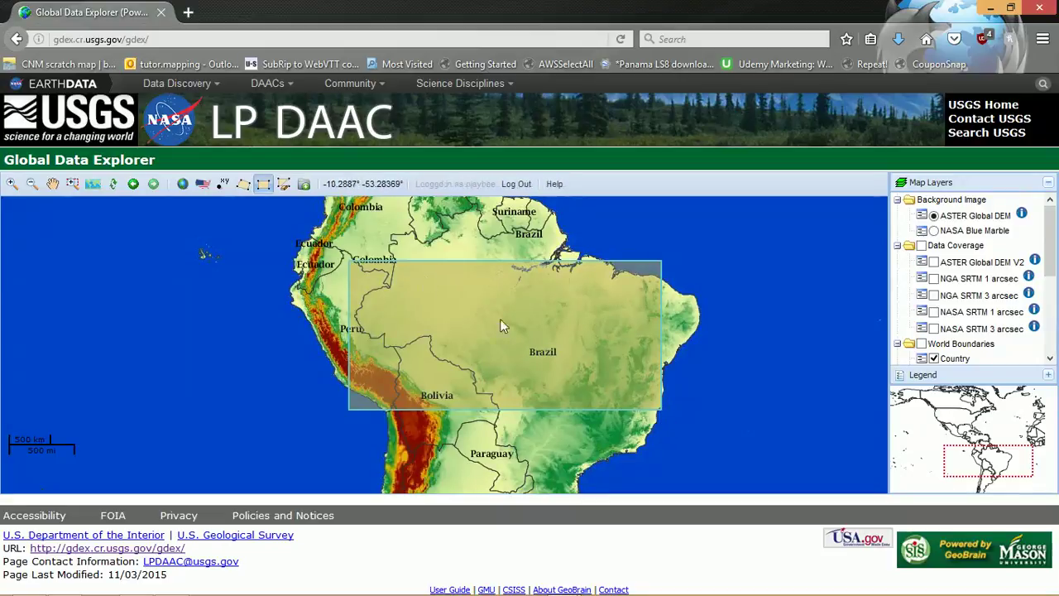
Try to submit a download request for the large rectangle over Brazil as NASA SRTM V3.0, 1 arcsec, GeoTIFF with zip compression.
click(305, 185)
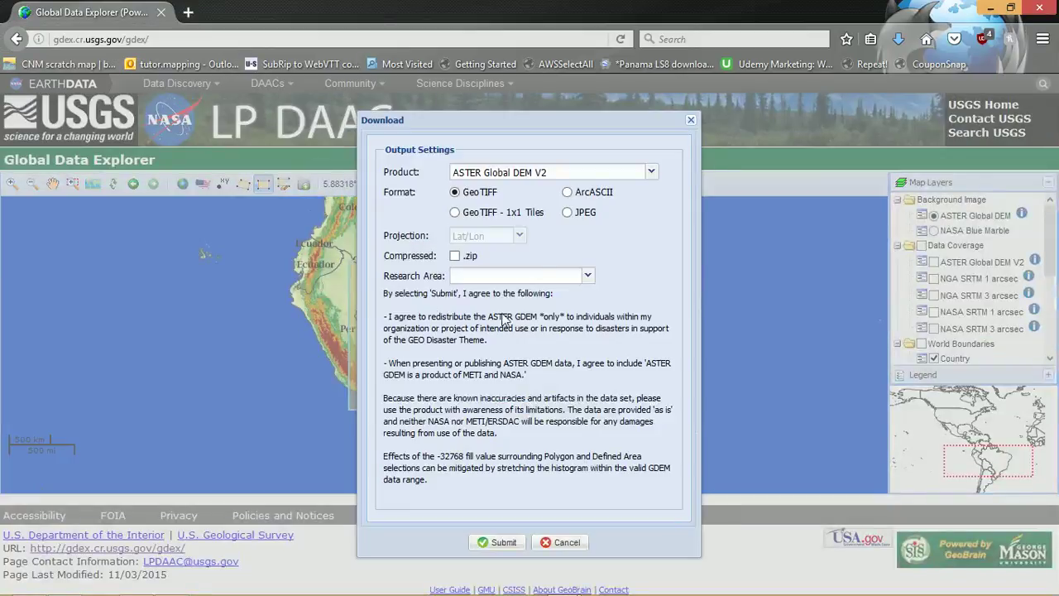
click(579, 173)
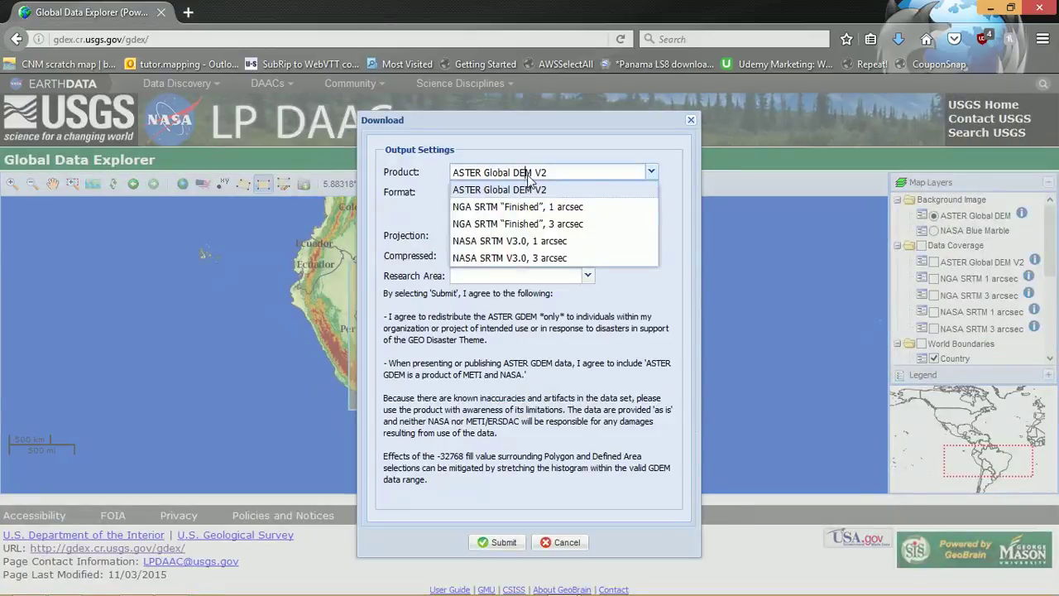
click(514, 241)
click(454, 256)
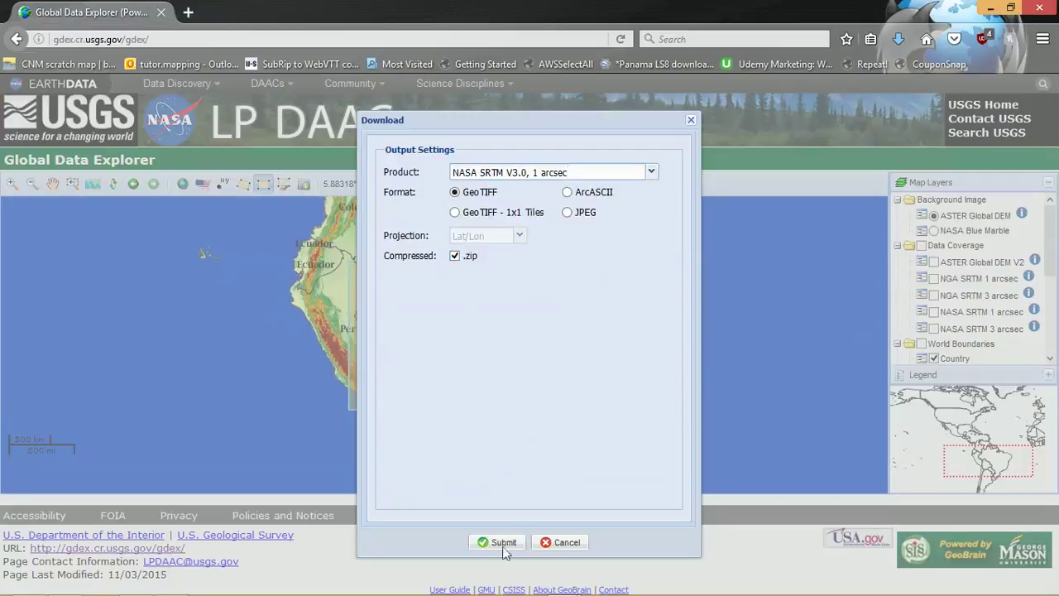
click(502, 542)
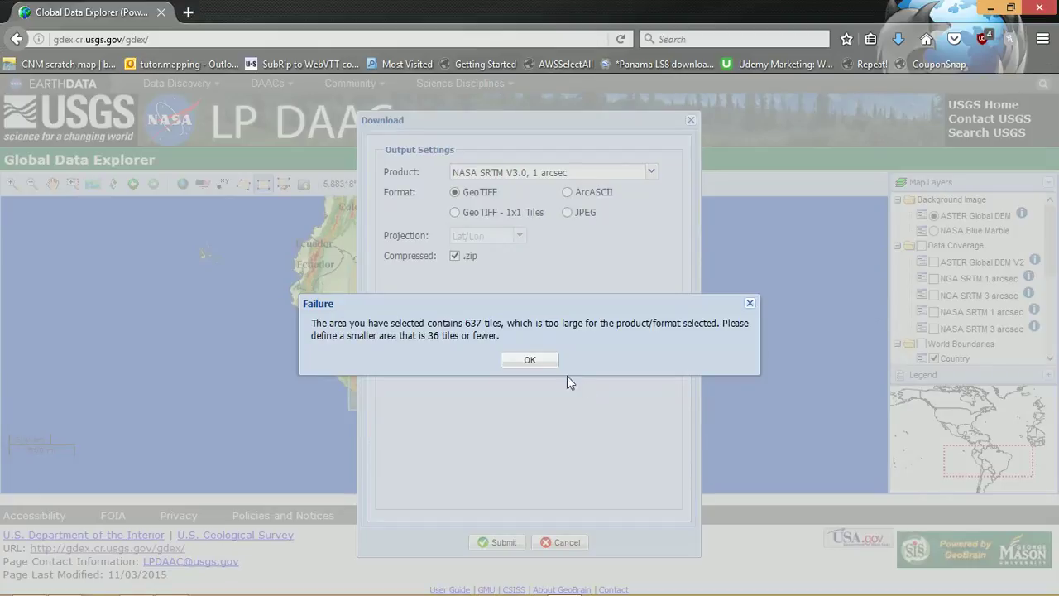
click(530, 361)
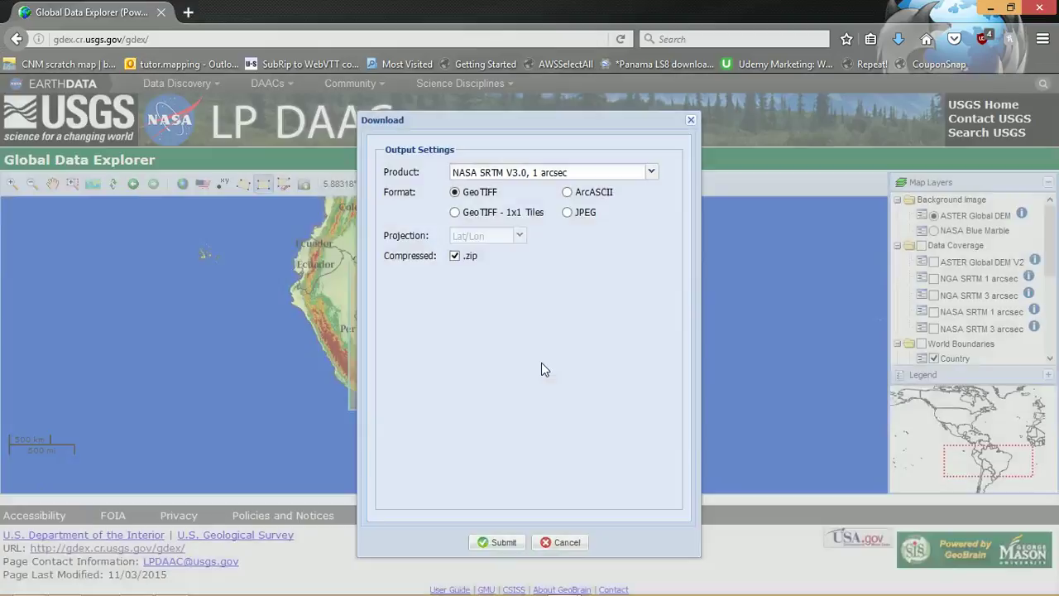
Try to submit the same large area with NASA SRTM V3.0, 3 arcsec as the product, and close the download settings.
click(652, 173)
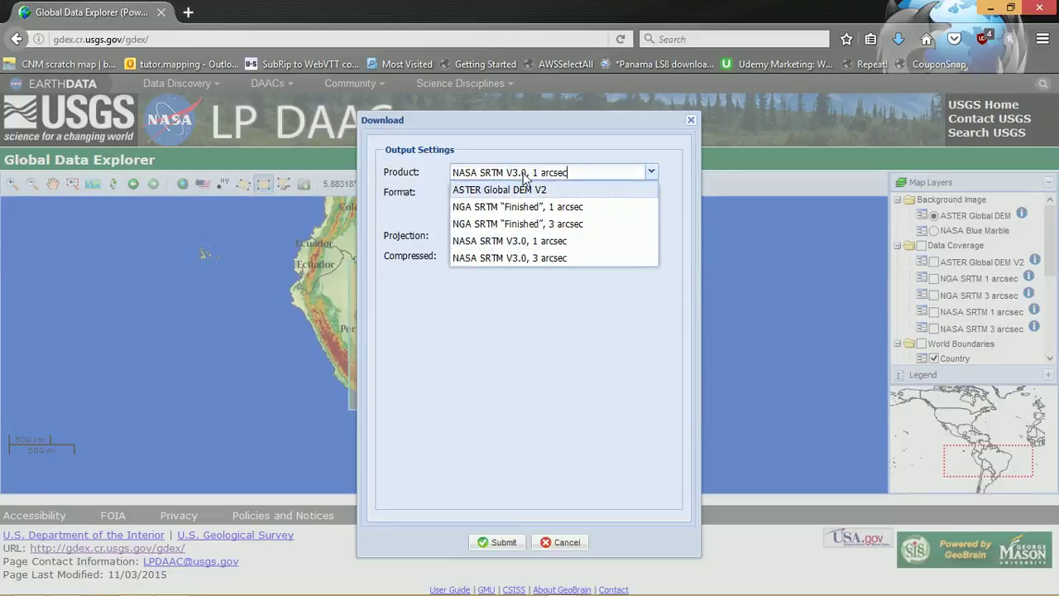
click(544, 258)
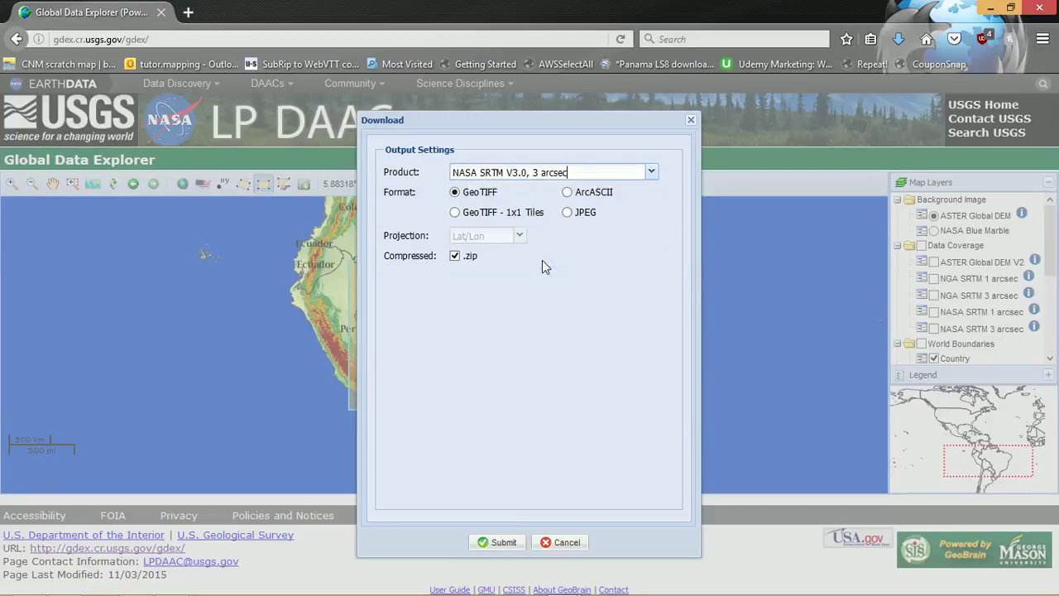
click(512, 546)
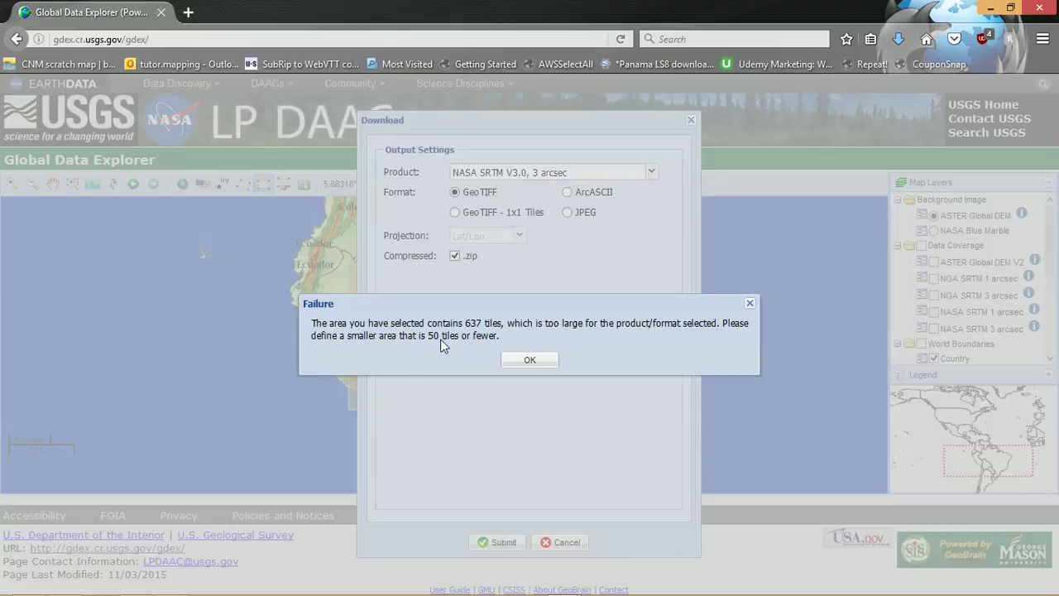
click(533, 359)
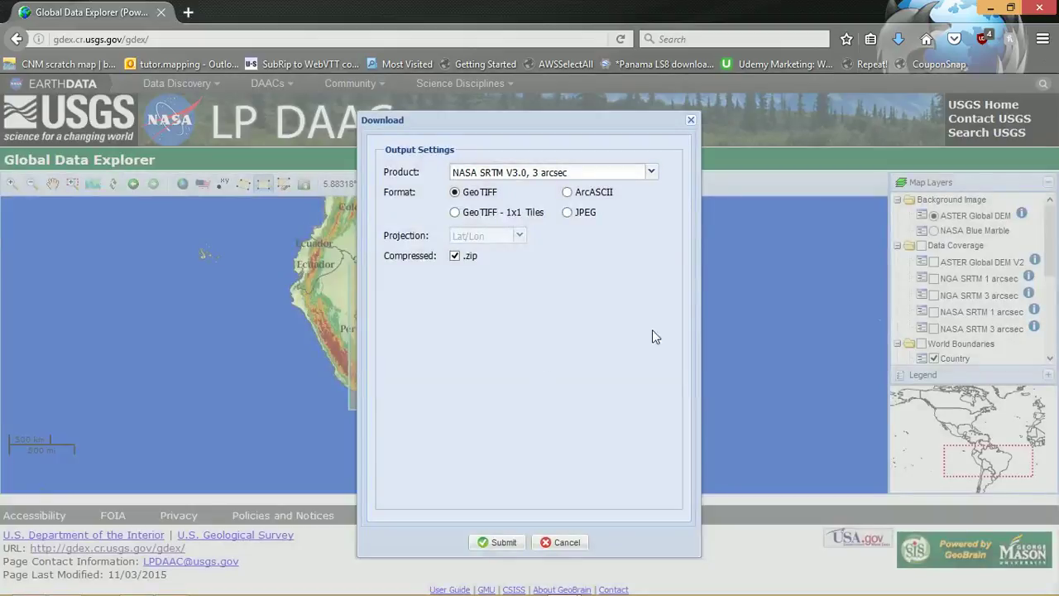
click(691, 122)
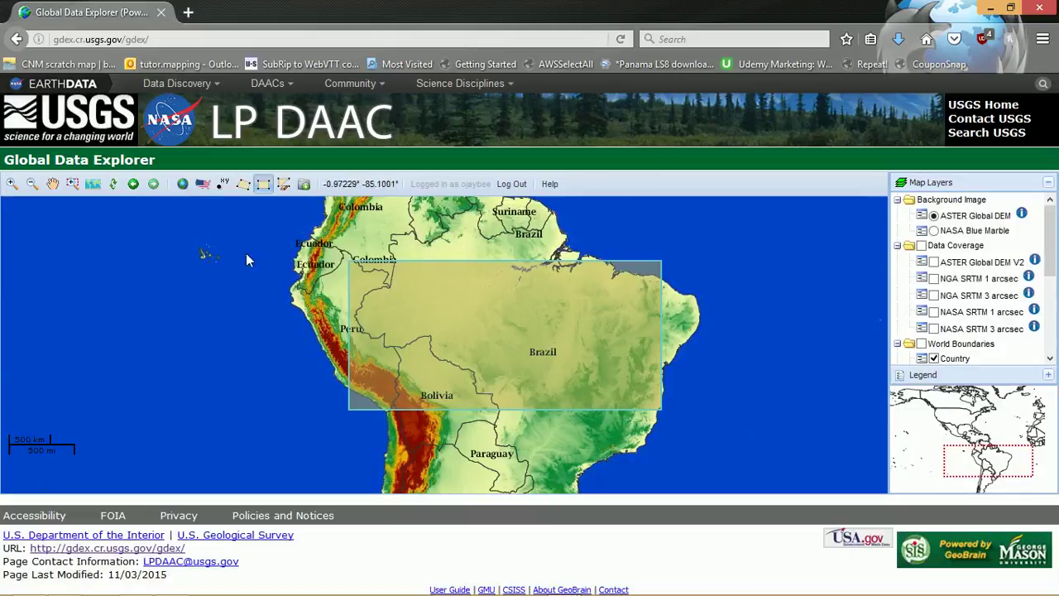
Define three smaller, slightly overlapping rectangular download areas one after another from eastern Peru across northern Brazil.
click(264, 187)
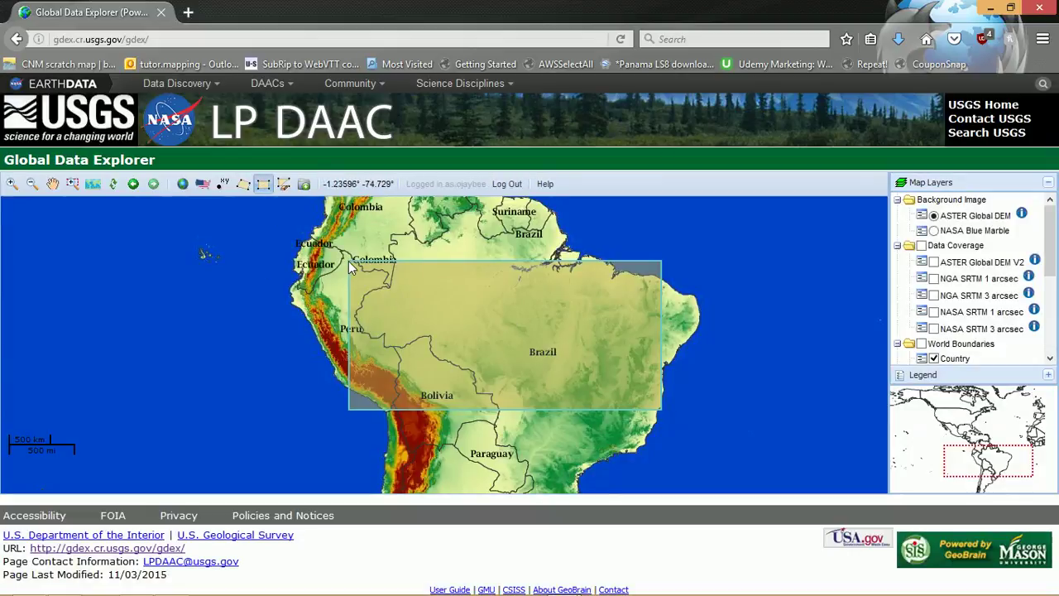
drag(355, 264, 459, 345)
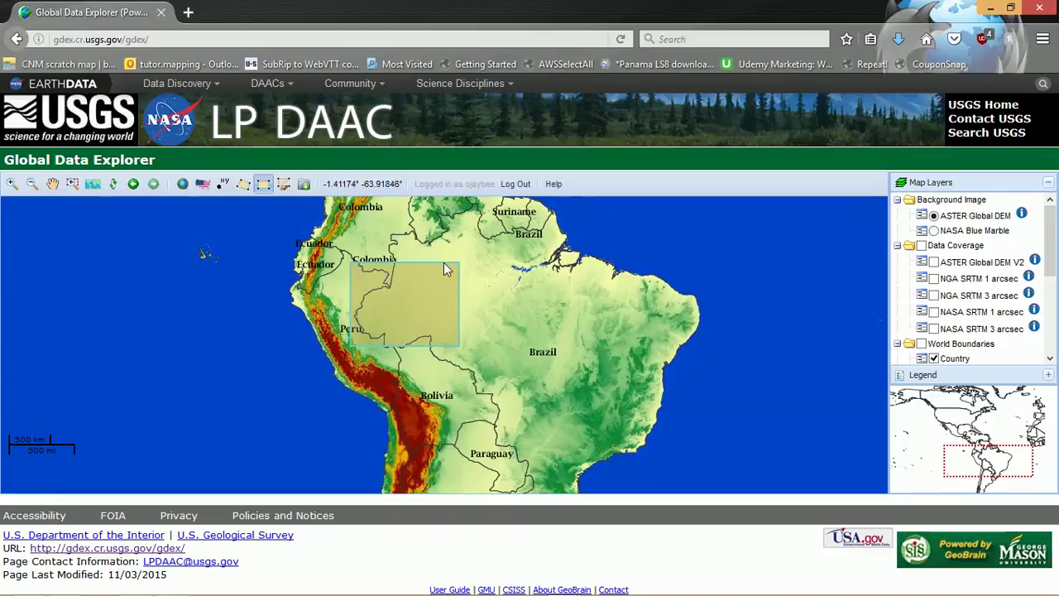
drag(444, 262, 570, 346)
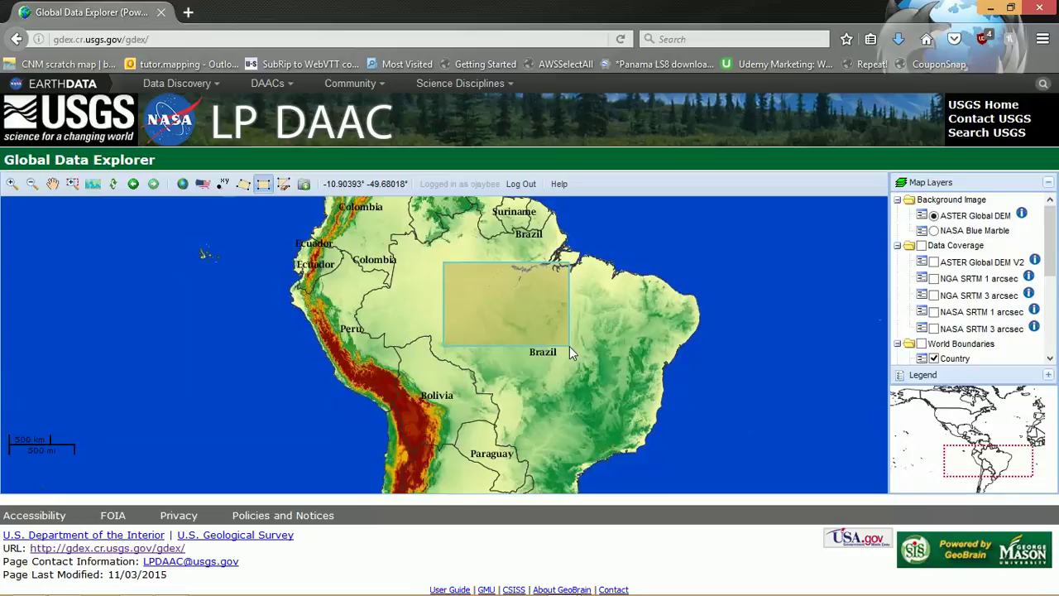
drag(554, 260, 675, 341)
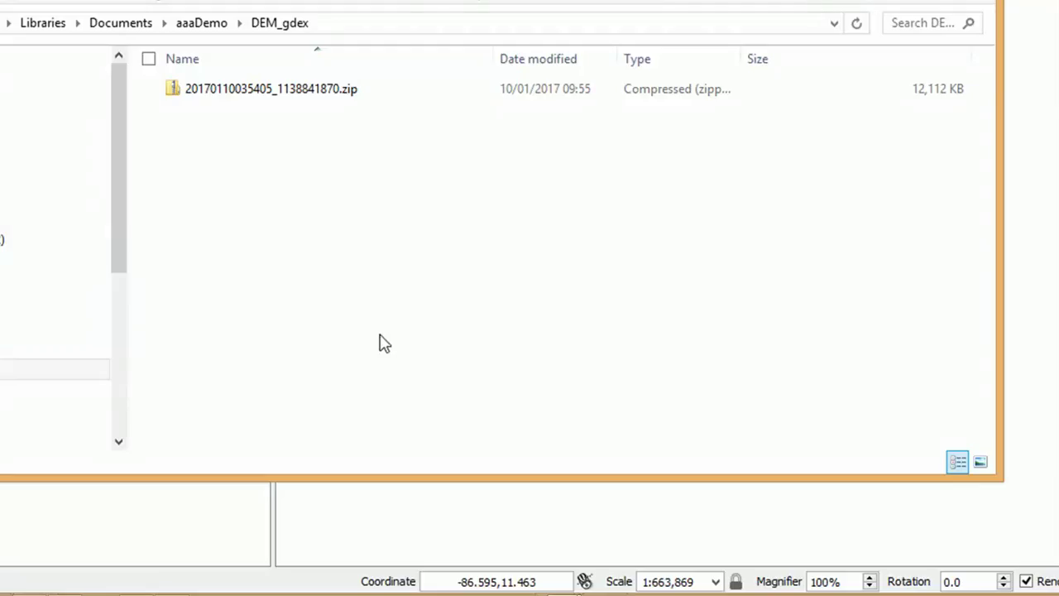
Extract the downloaded zip's contents directly into the DEM_gdex folder and check the extracted TIF's details.
click(239, 97)
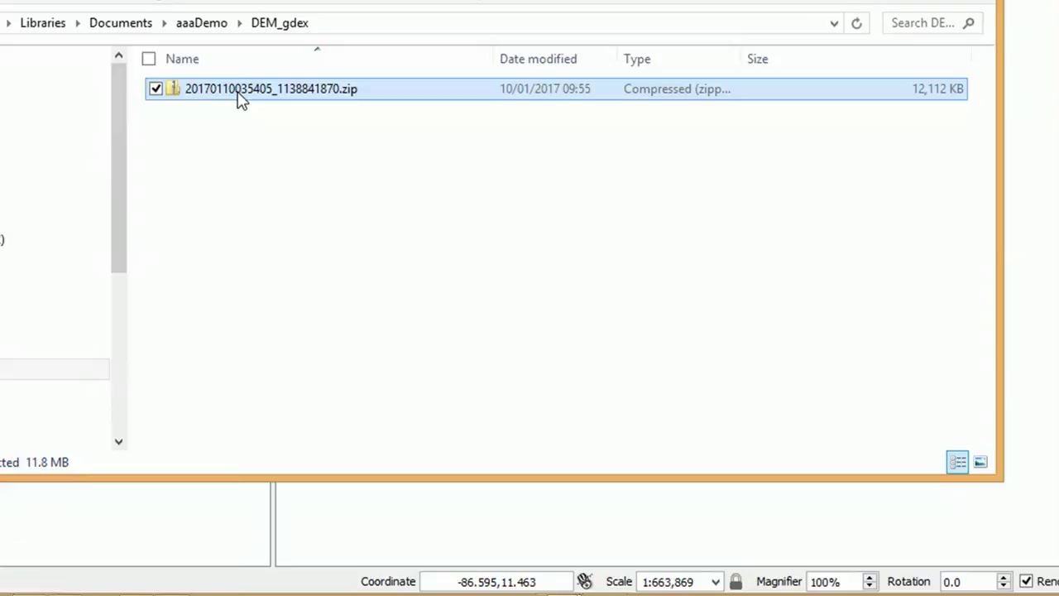
right_click(239, 96)
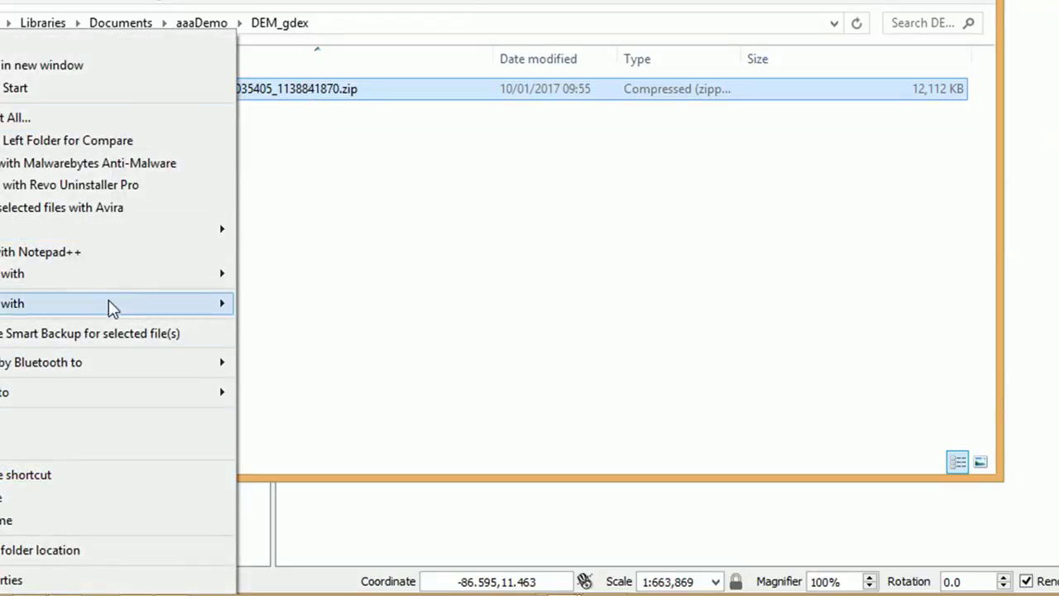
mouse_move(223, 229)
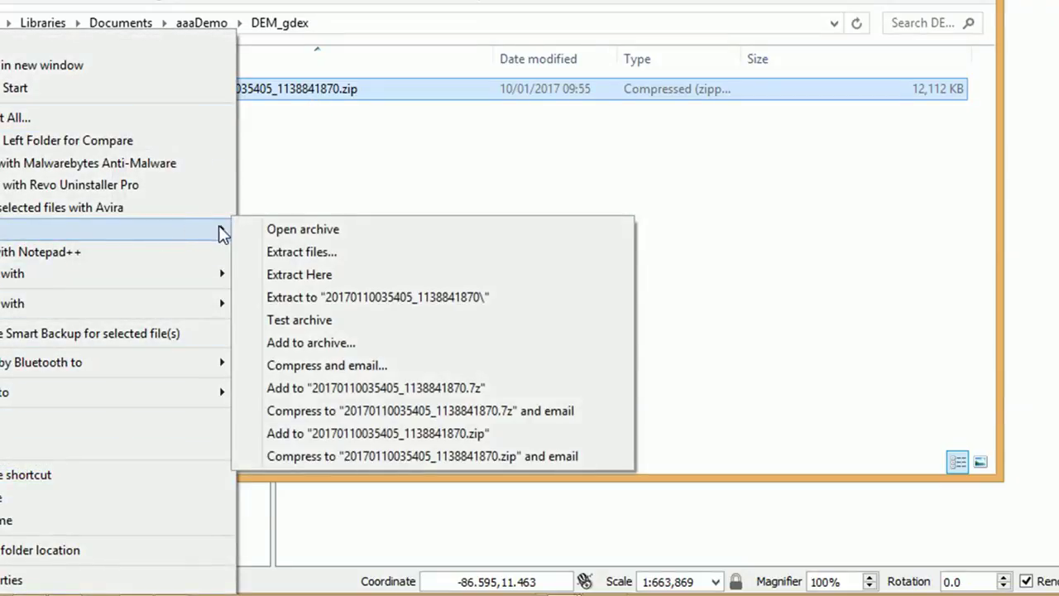
click(321, 284)
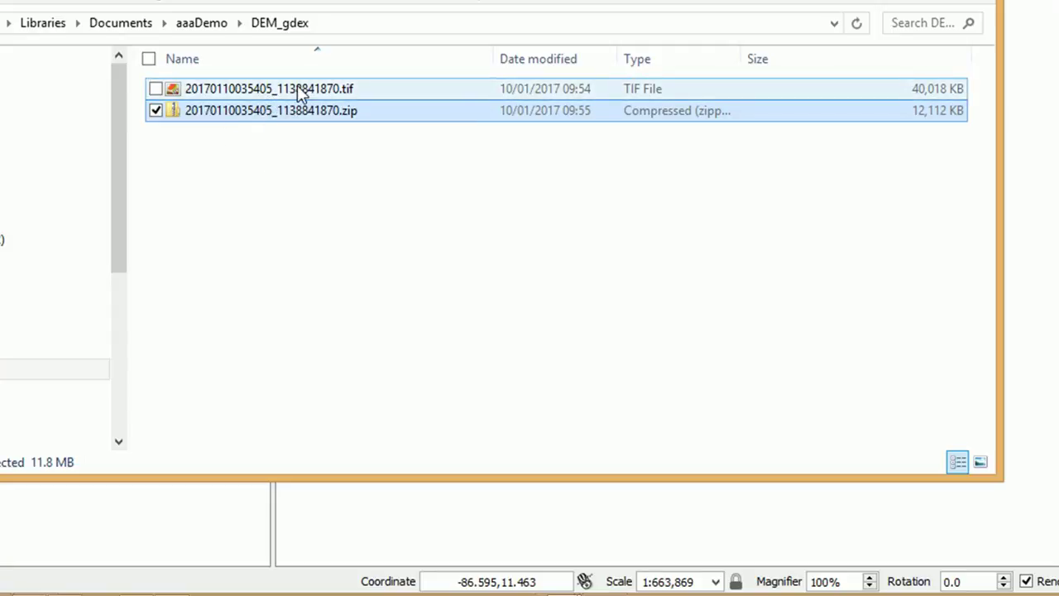
mouse_move(297, 86)
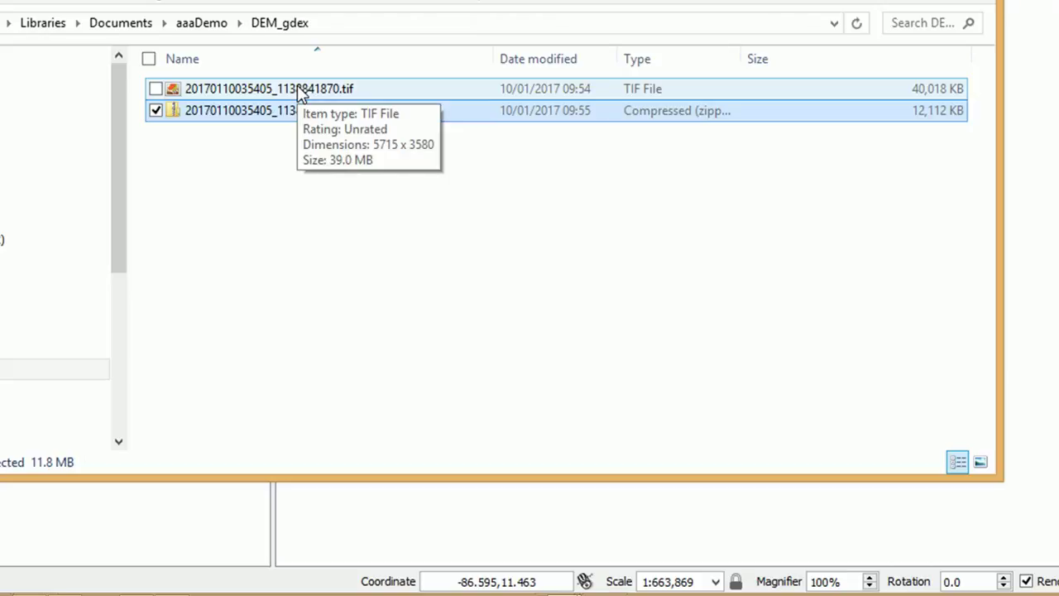
click(274, 241)
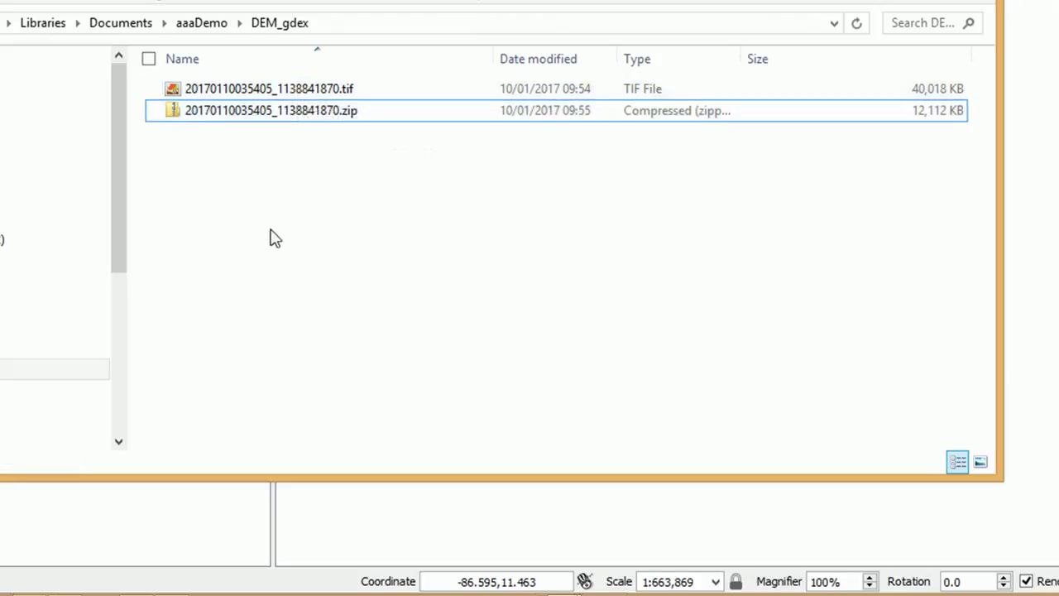
Check the DEM_gdex folder's details within its parent folder aaaDemo and reopen it.
click(205, 26)
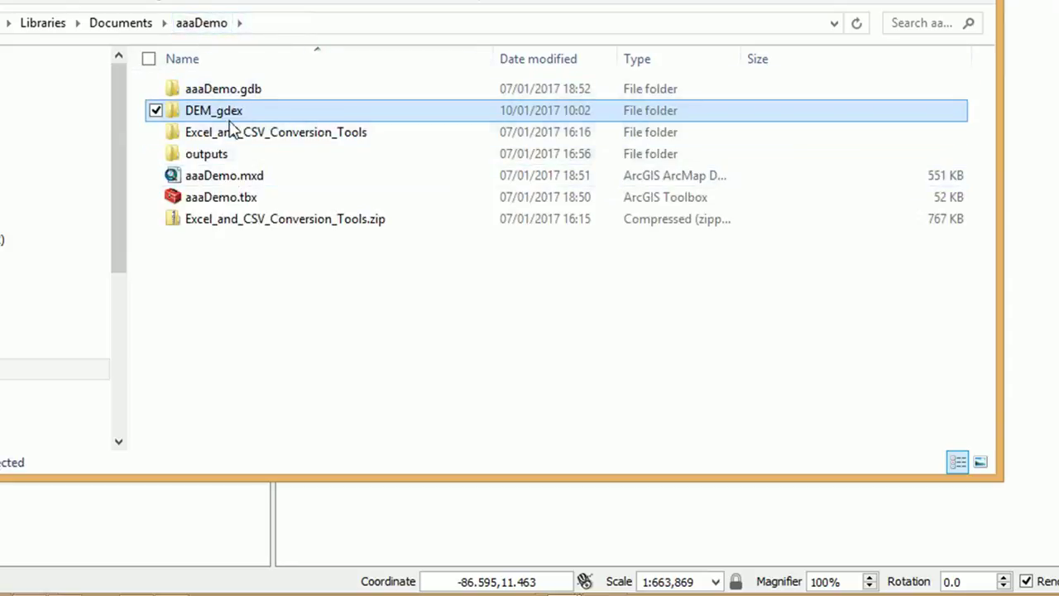
mouse_move(234, 120)
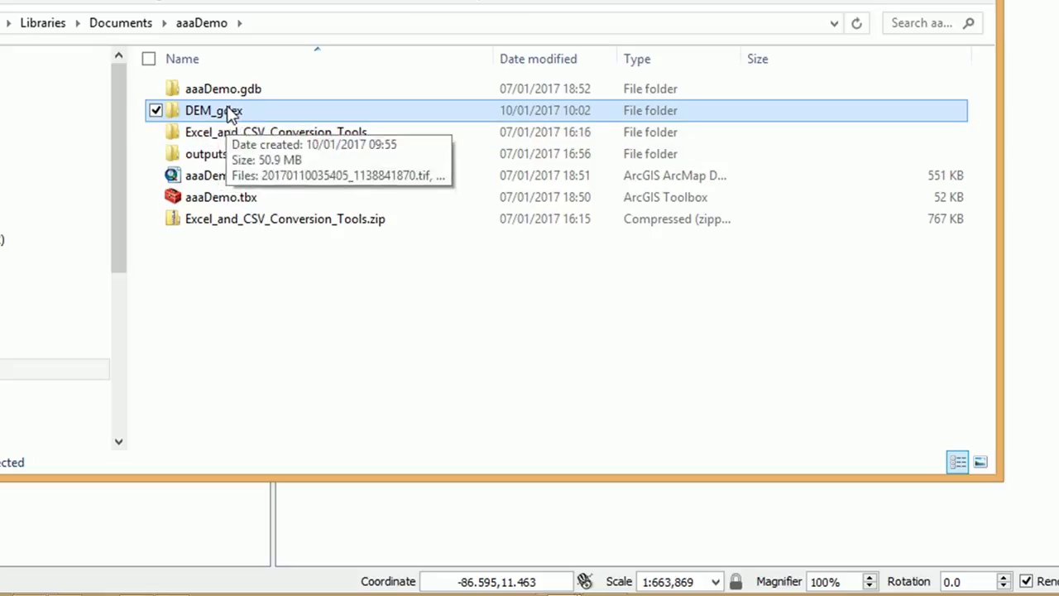
double_click(230, 110)
Rename the extracted TIF by appending _NASASRTM_v3 to its existing name, and refresh the folder listing.
click(230, 92)
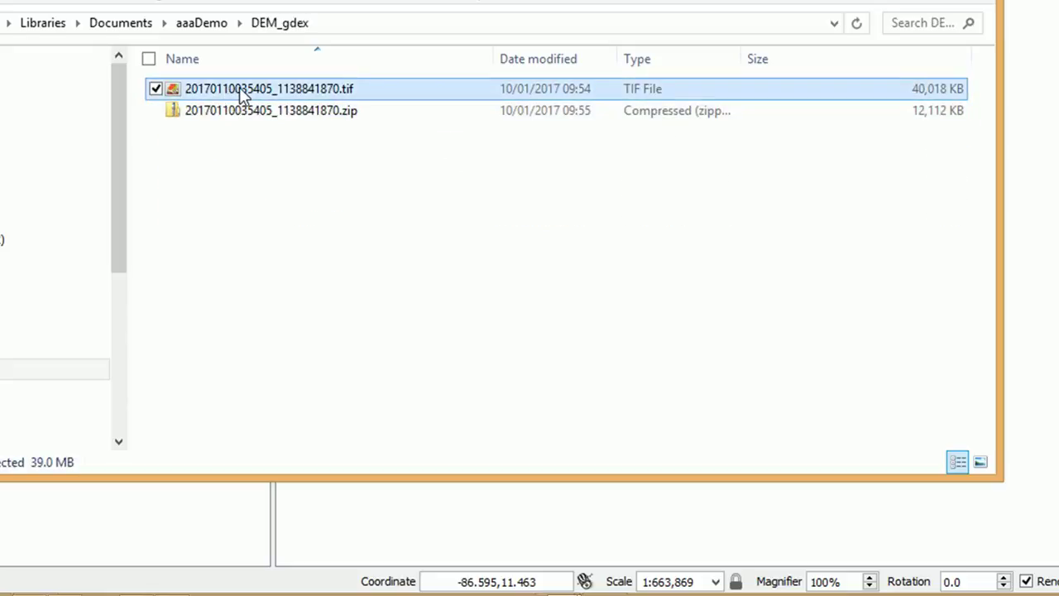
click(239, 87)
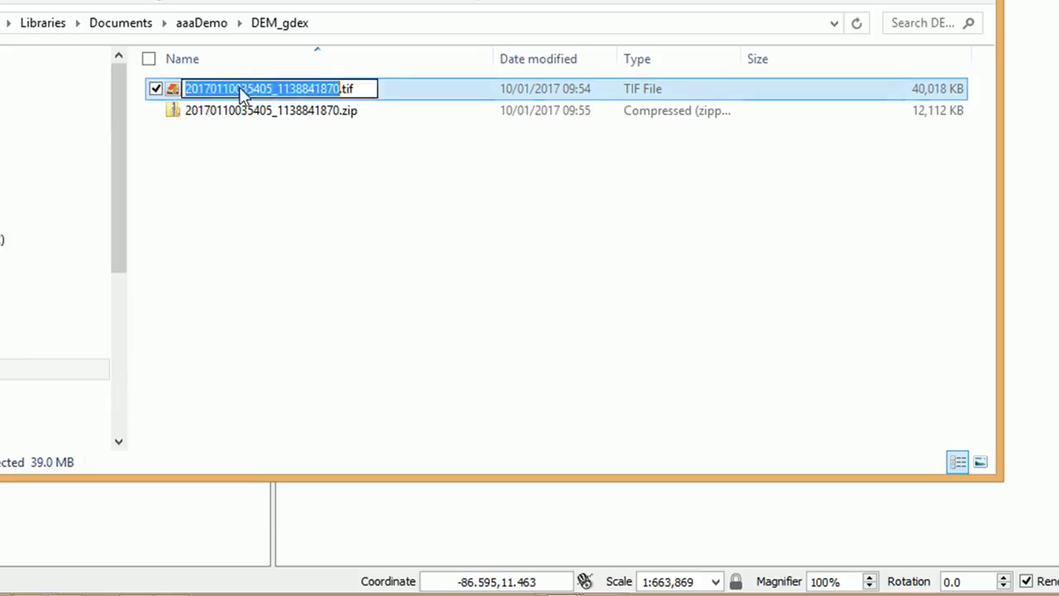
click(339, 88)
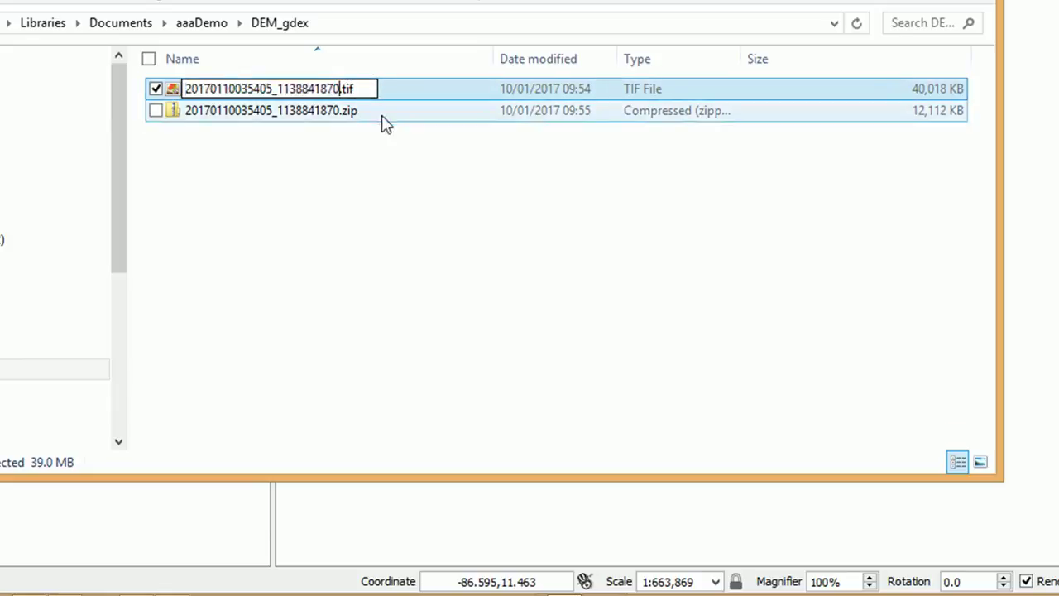
text(_)
text(NASASRT)
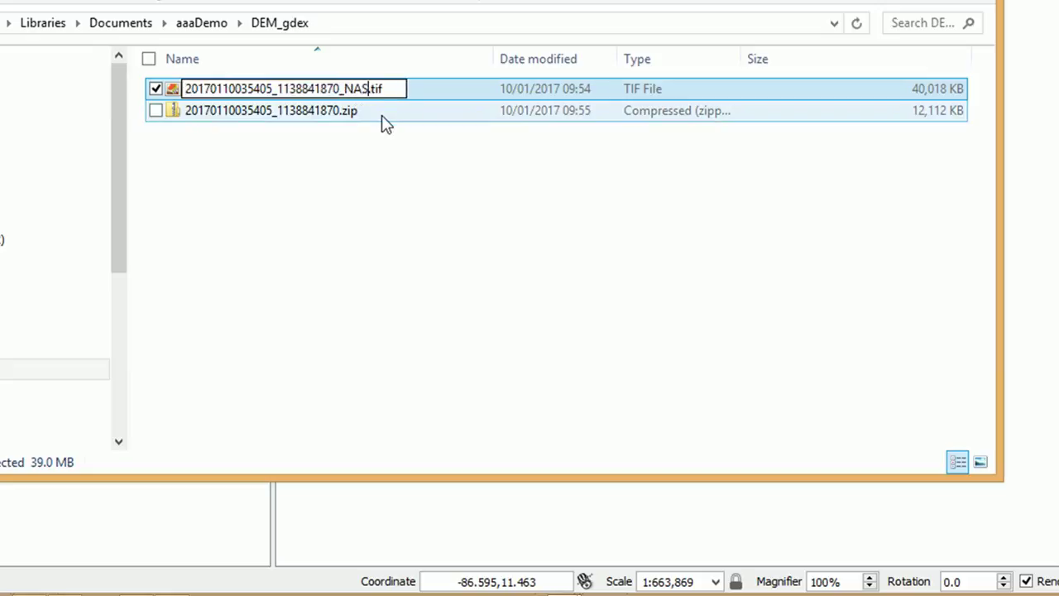
text(M)
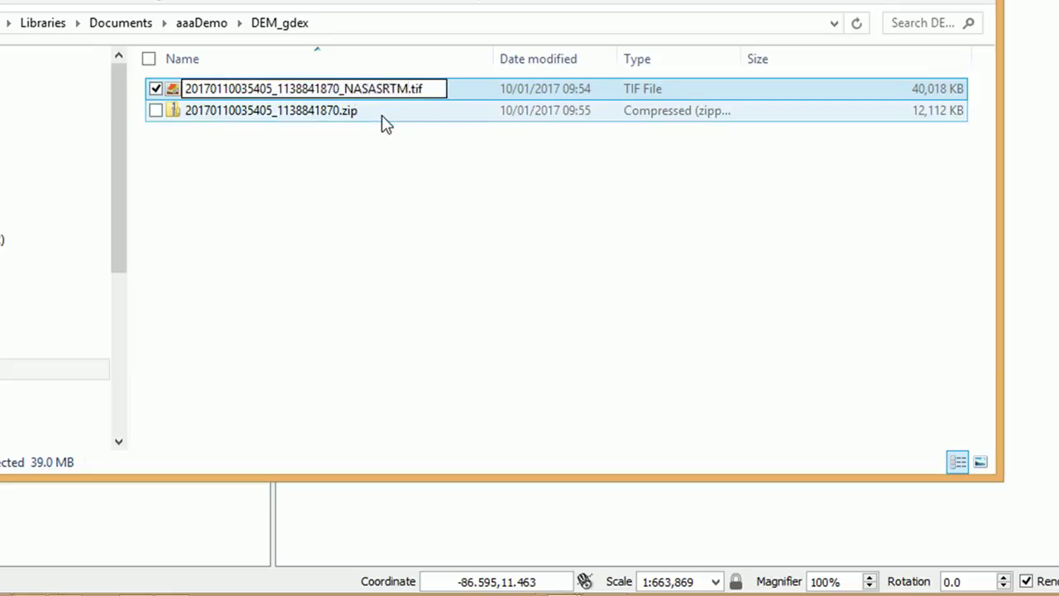
text(_v3)
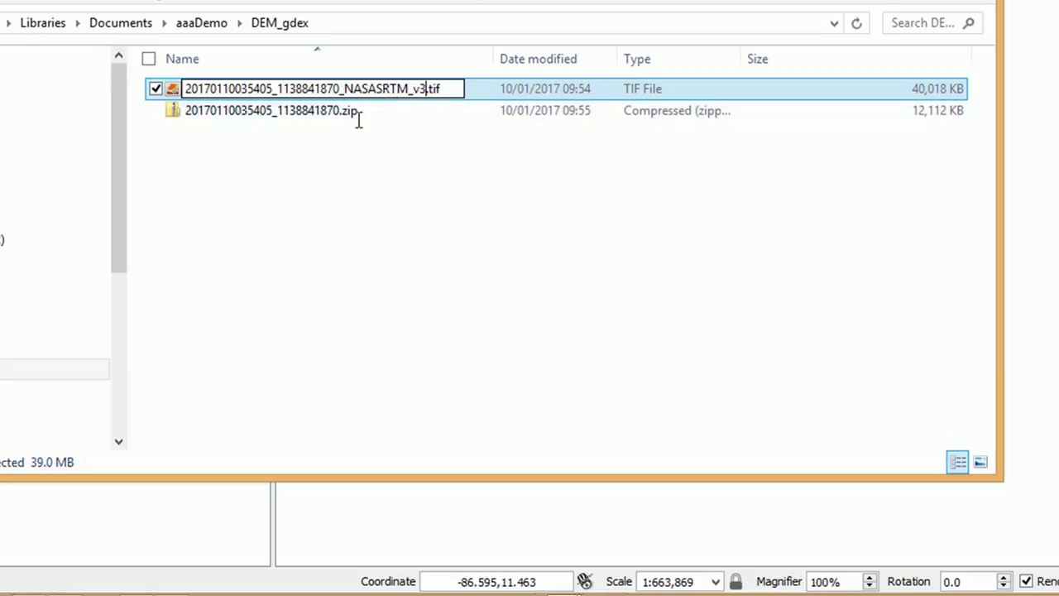
click(384, 228)
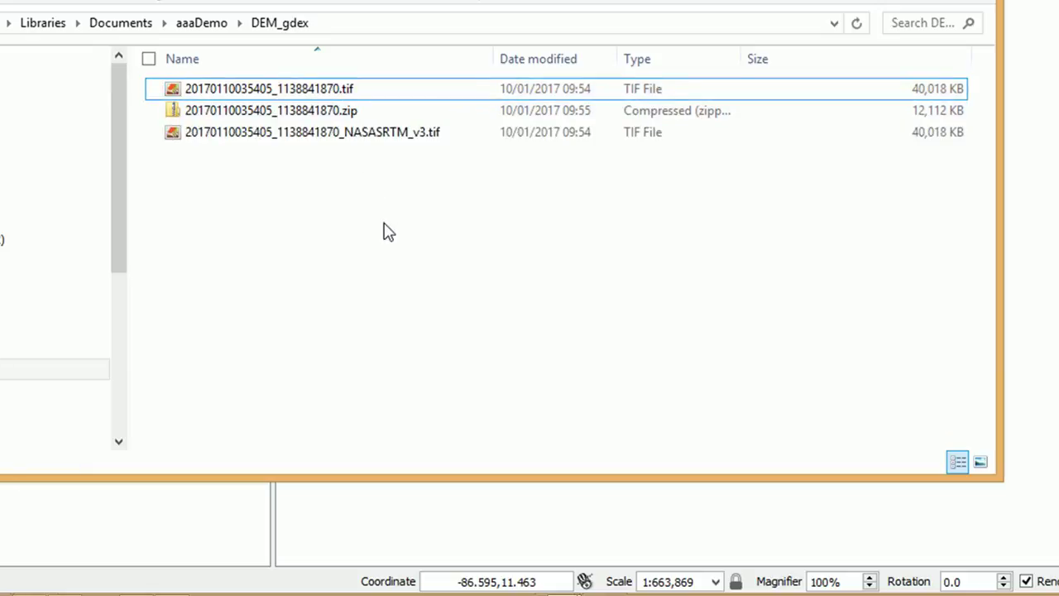
click(320, 132)
click(303, 91)
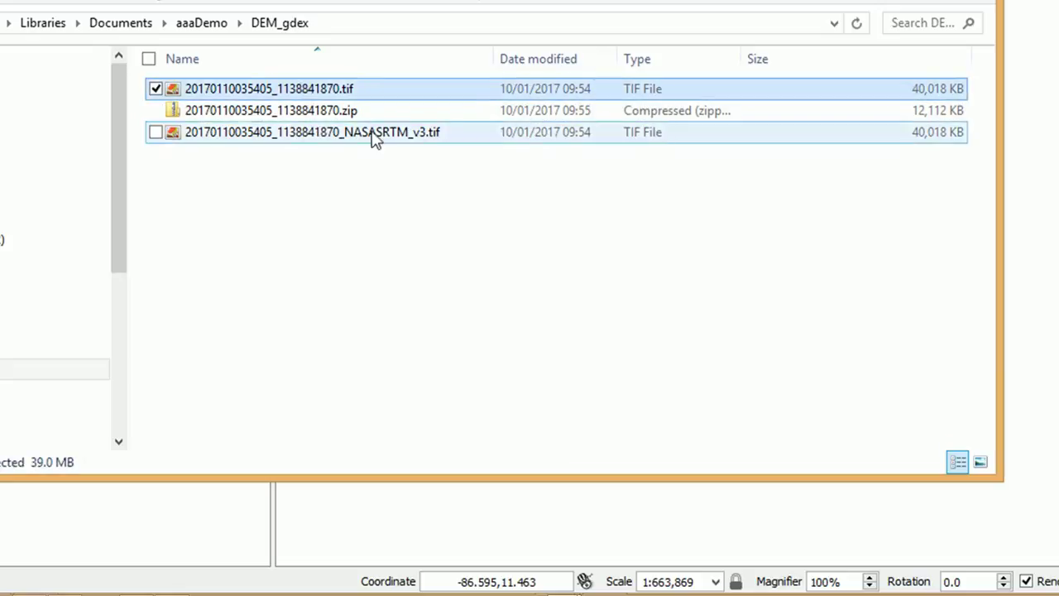
click(858, 30)
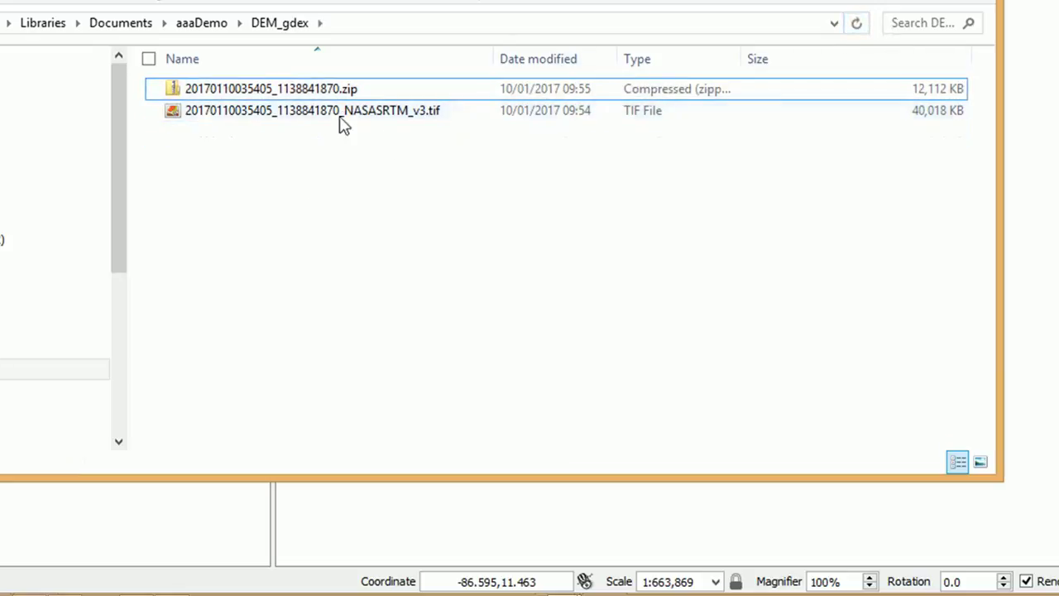
click(309, 113)
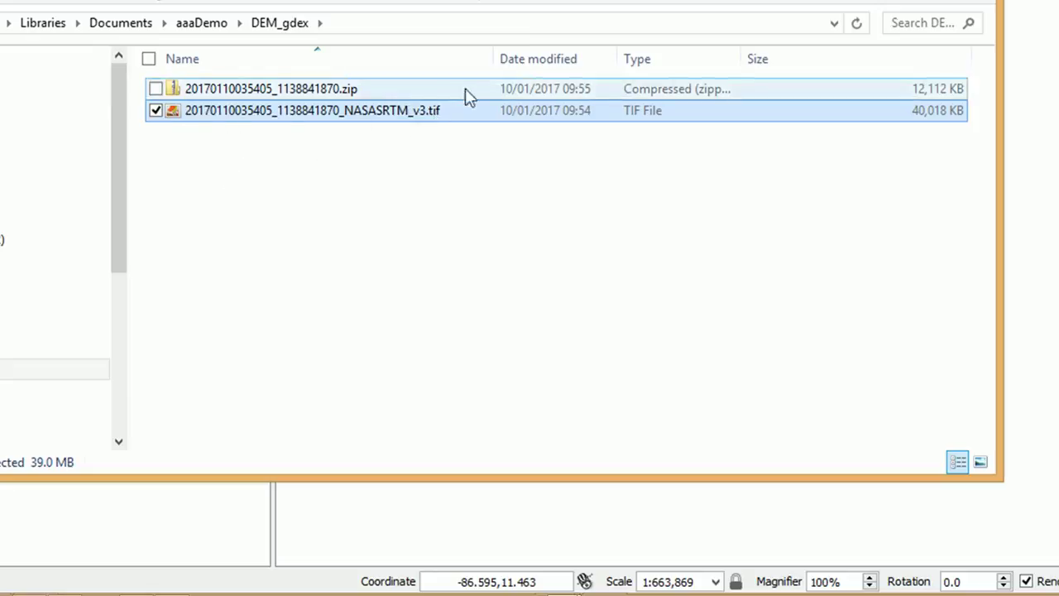
key(Return)
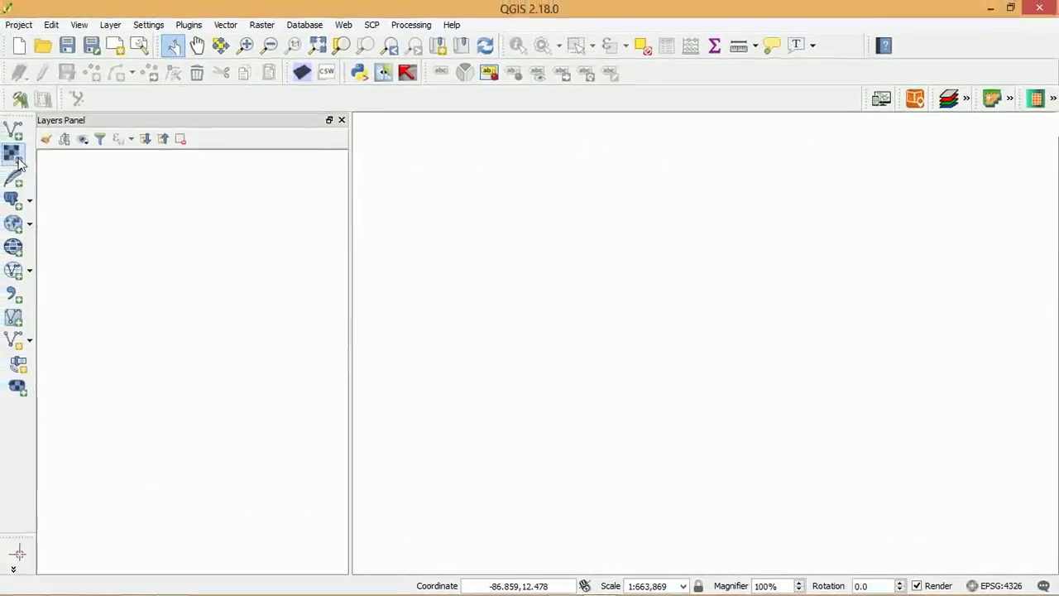
click(18, 163)
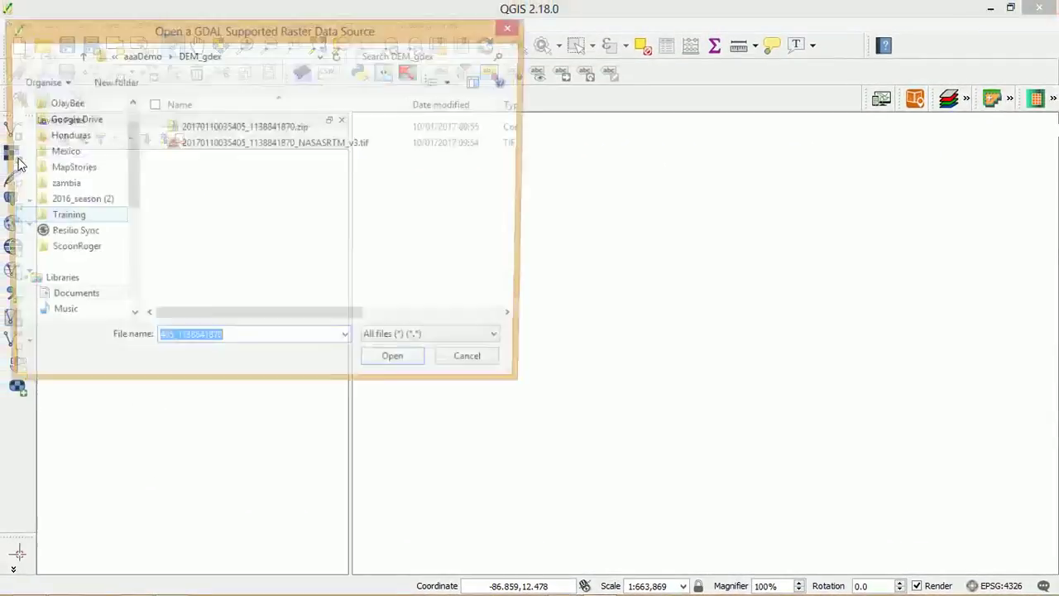
click(280, 196)
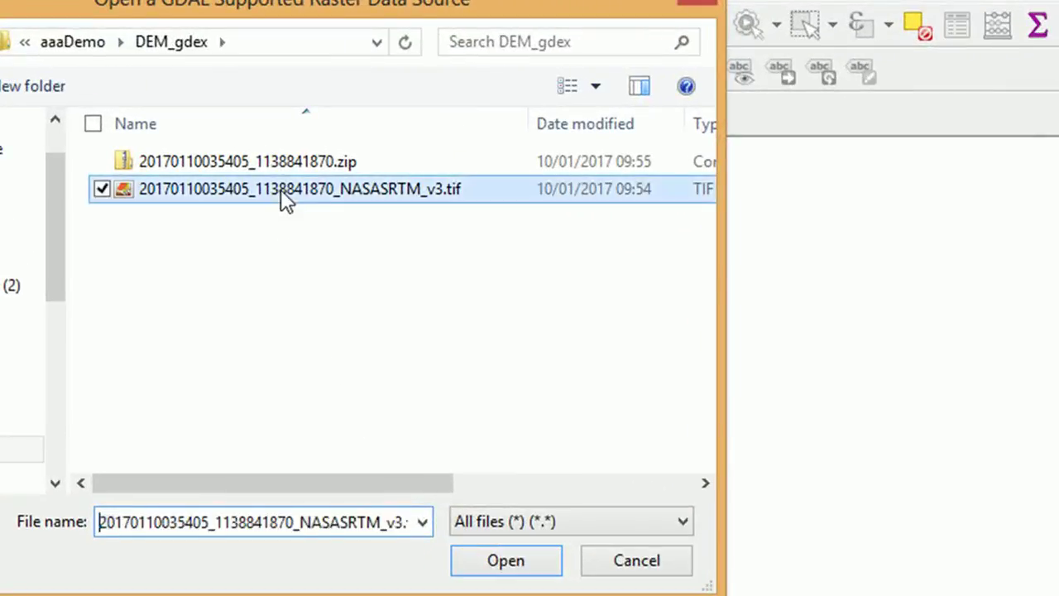
click(511, 564)
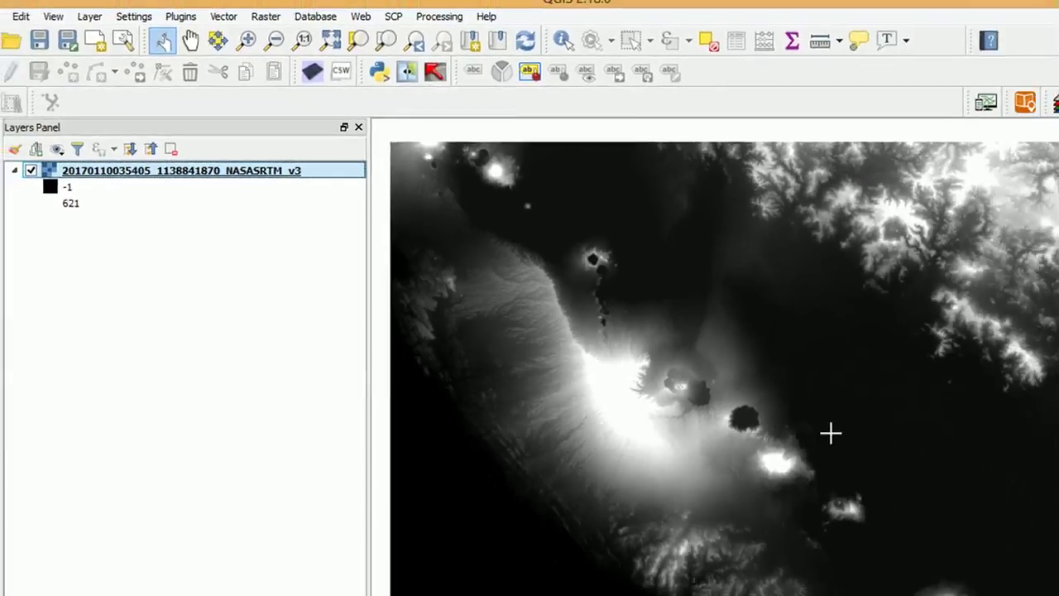